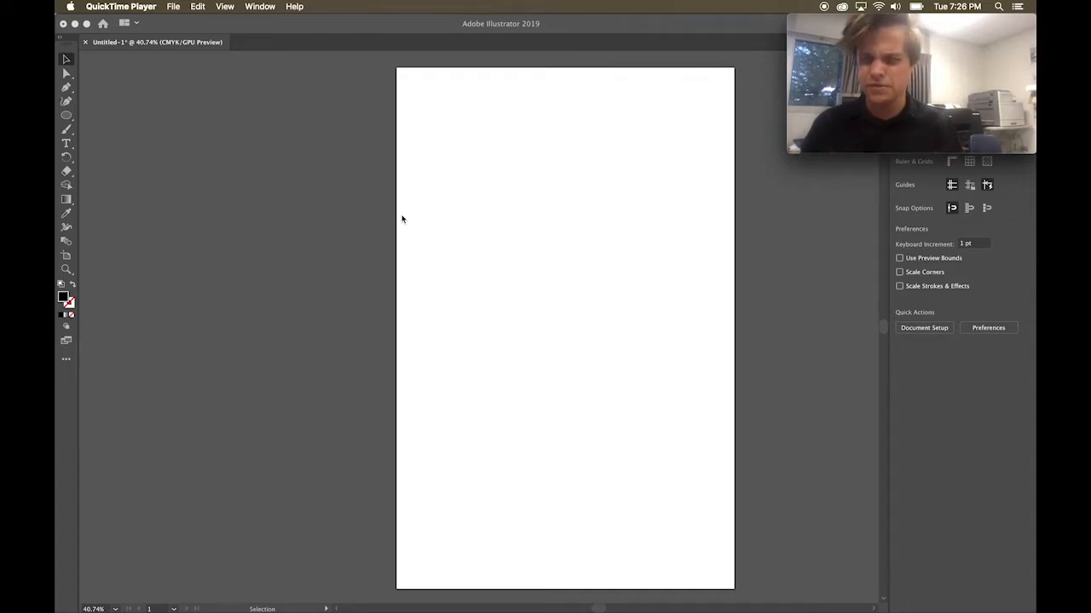
Add the letter T as point text in the upper half of the artboard and enlarge it to about 225 pt.
{"action": "left_click", "coordinate": [68, 116]}
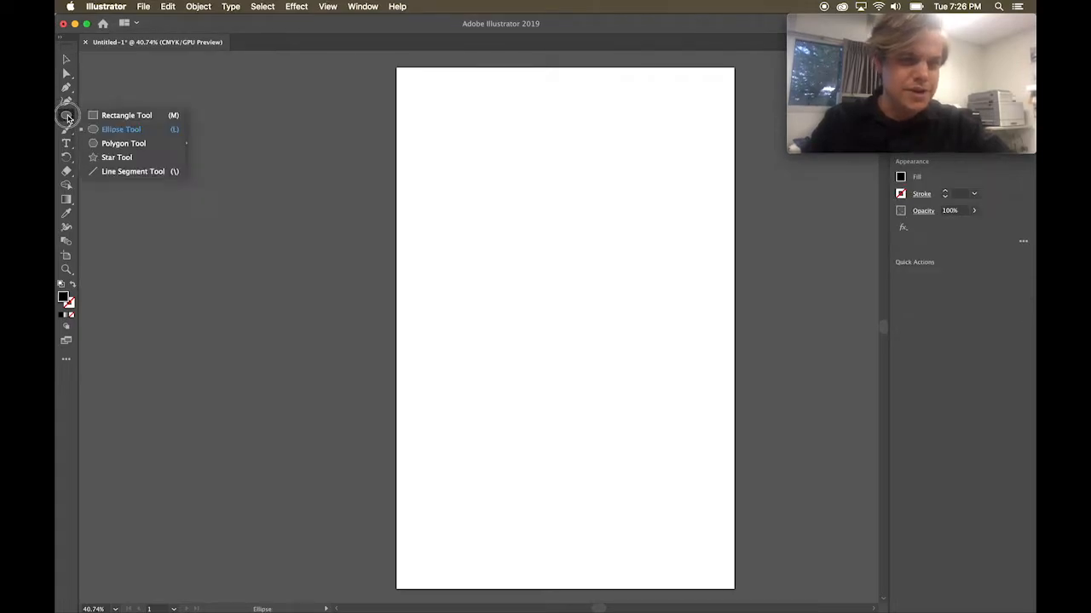
{"action": "left_click", "coordinate": [67, 145]}
{"action": "left_click", "coordinate": [501, 188]}
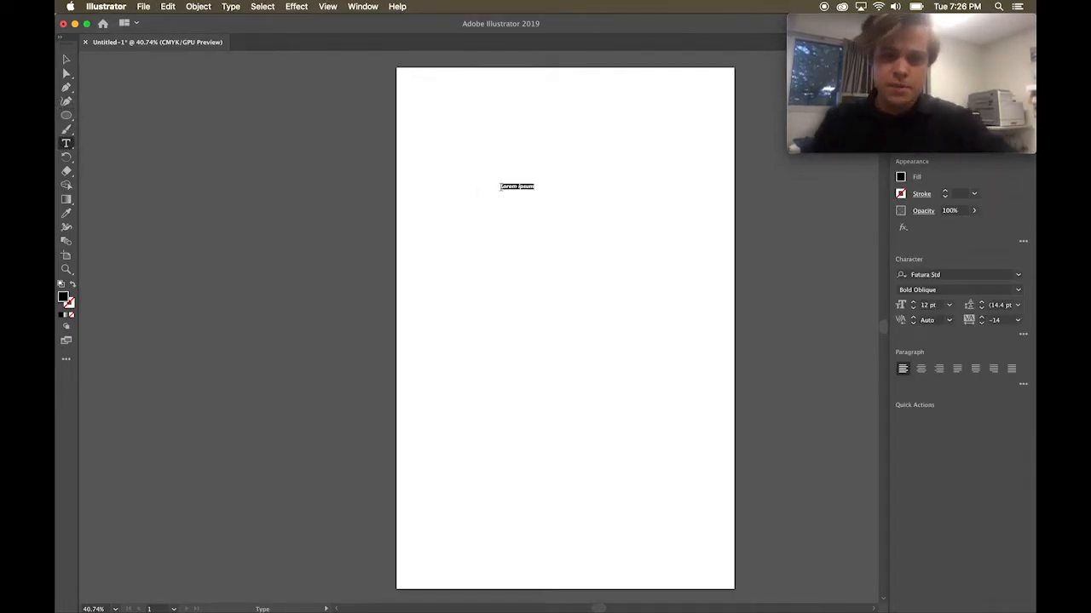
{"action": "key", "text": "BackSpace"}
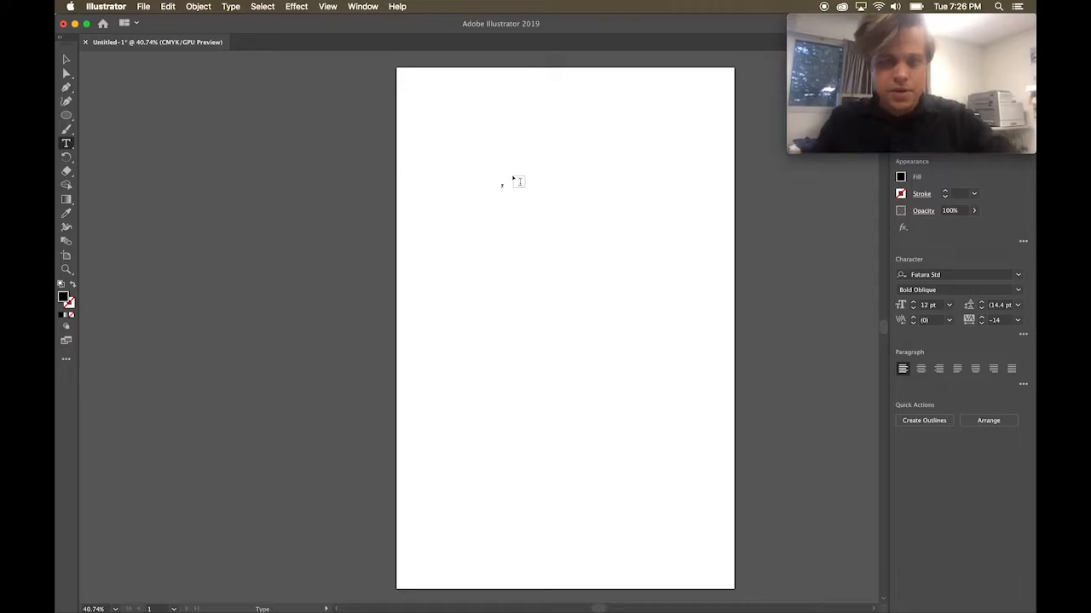
{"action": "key", "text": "Escape"}
{"action": "left_click_drag", "start_coordinate": [506, 190], "coordinate": [716, 357]}
Set the font of the T to Times New Roman Bold.
{"action": "left_click", "coordinate": [943, 275]}
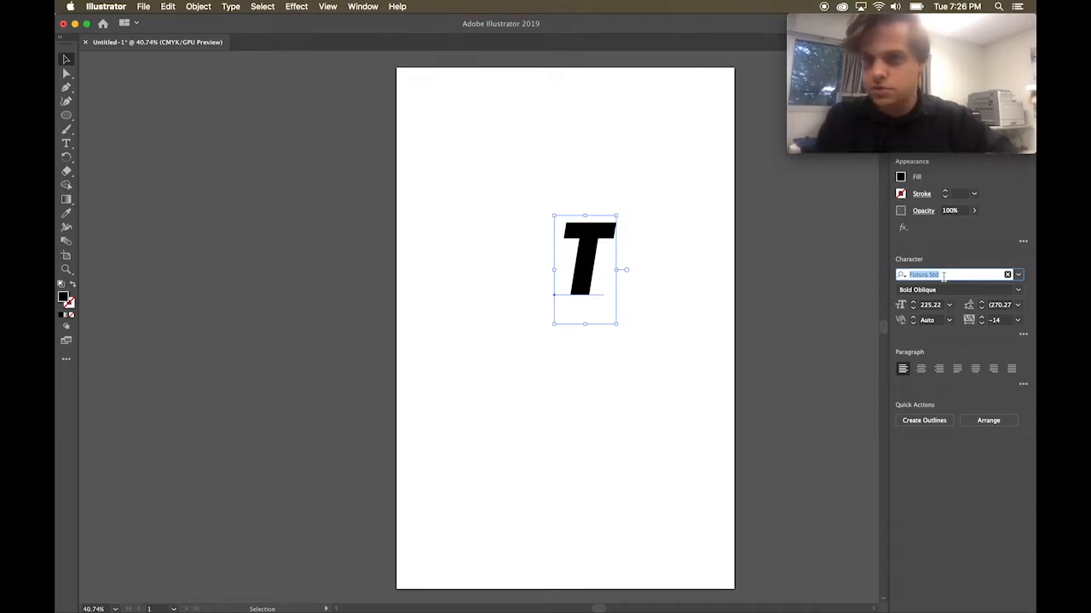
{"action": "type", "text": "times"}
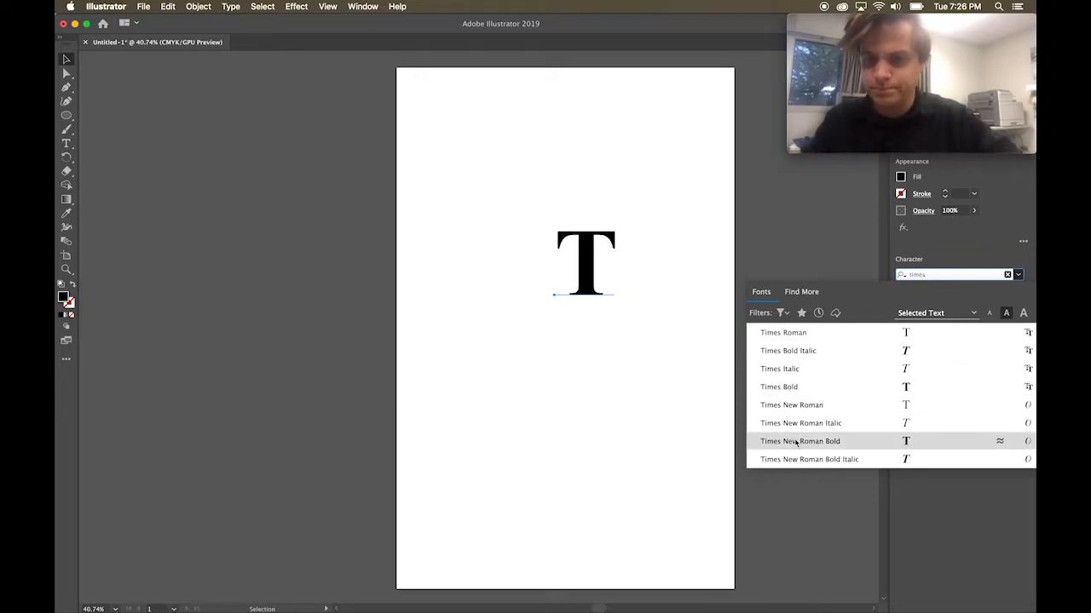
{"action": "left_click", "coordinate": [798, 441]}
Move the T to the upper-left area of the artboard and convert it to outlines.
{"action": "left_click_drag", "start_coordinate": [594, 283], "coordinate": [490, 168]}
{"action": "right_click", "coordinate": [478, 151]}
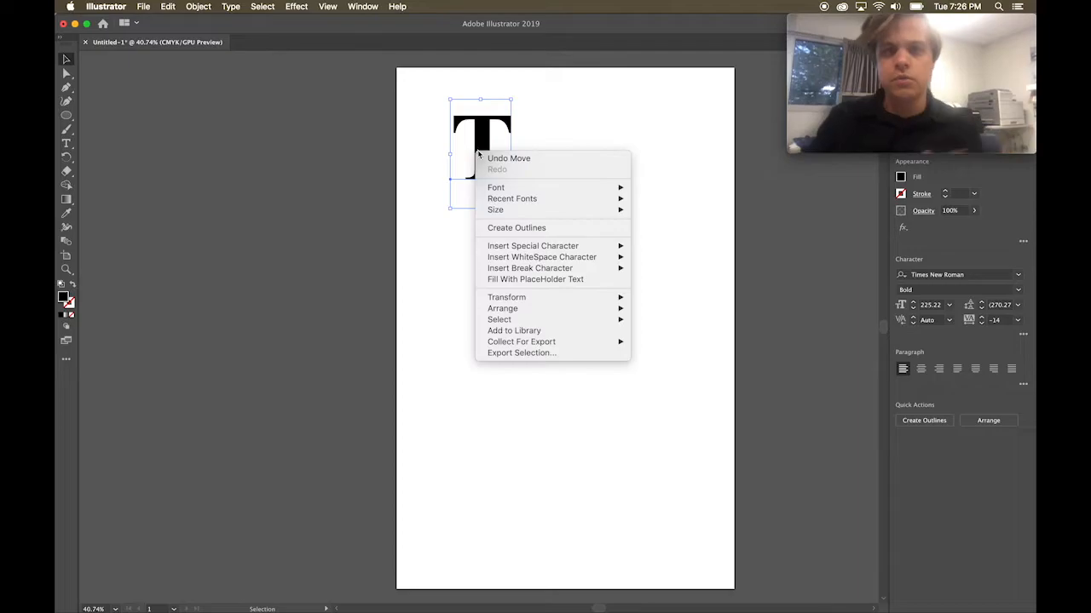
{"action": "left_click", "coordinate": [504, 229]}
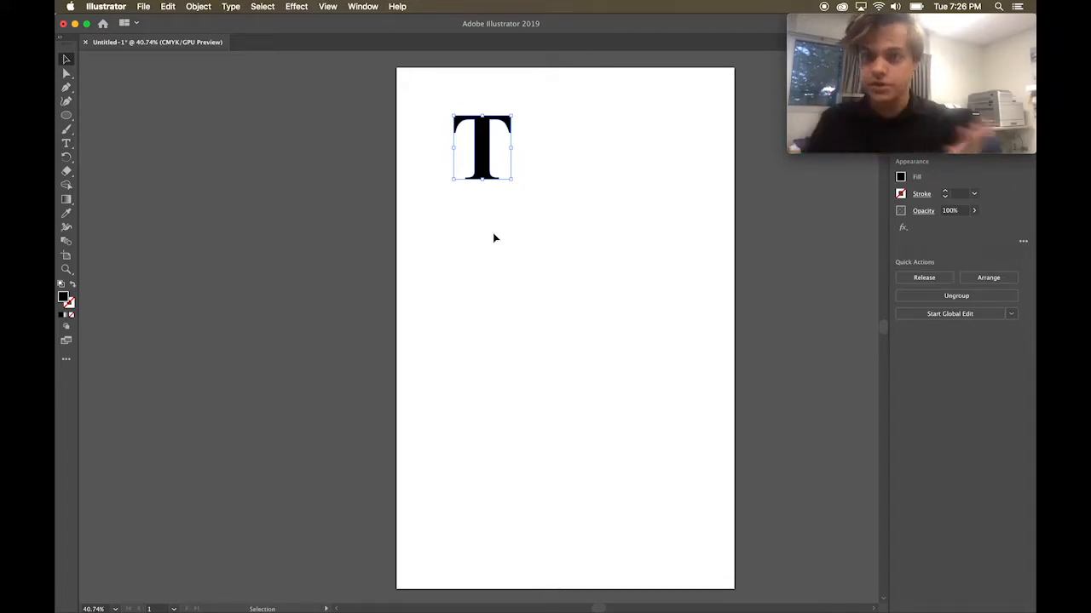
Show the document grid and turn on Snap to Grid.
{"action": "left_click", "coordinate": [330, 5]}
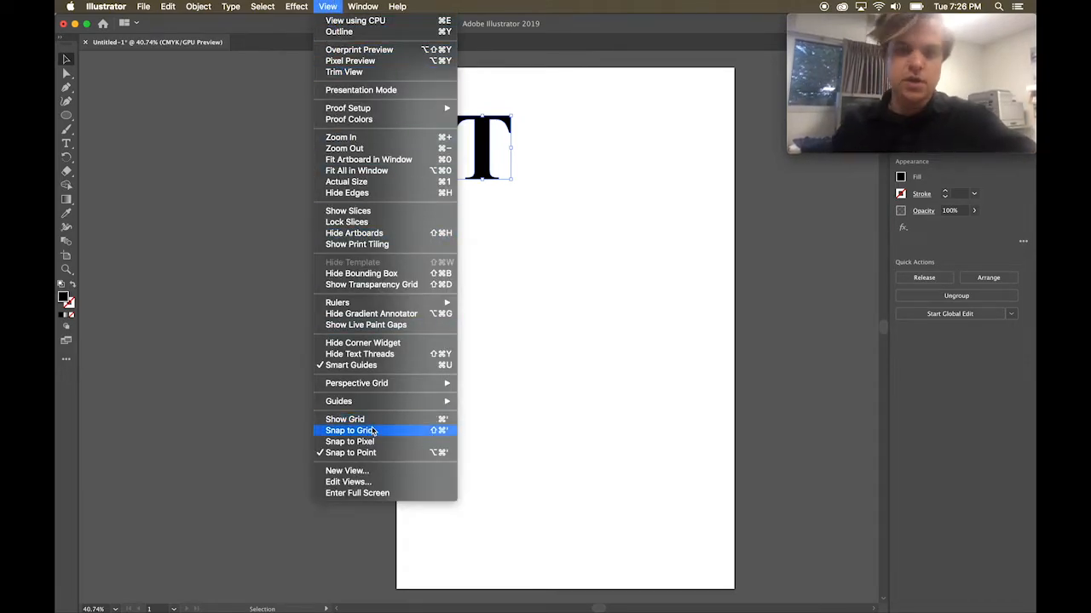
{"action": "left_click", "coordinate": [445, 421]}
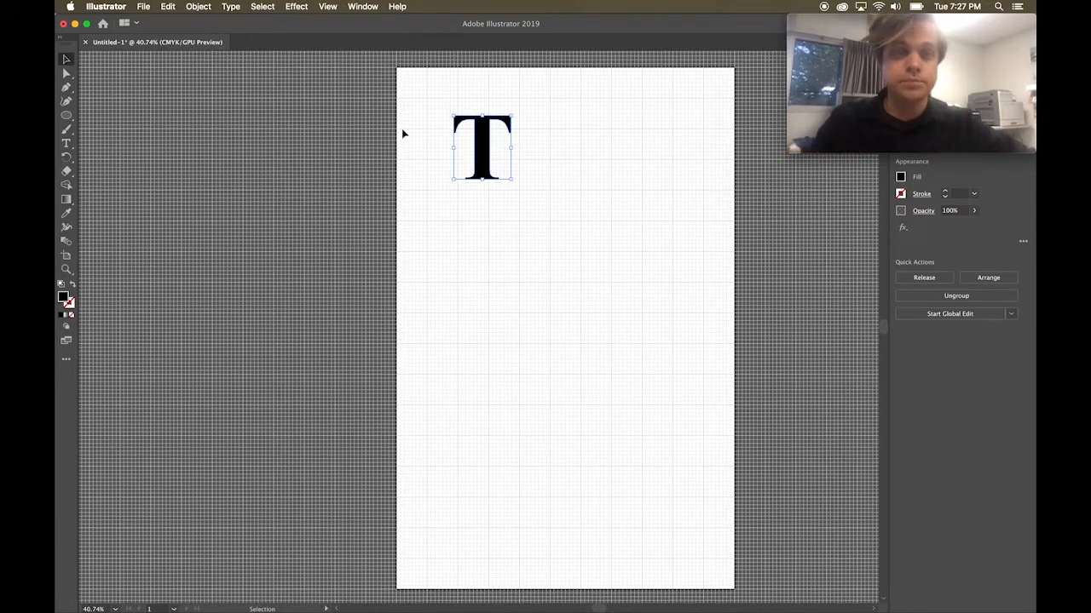
{"action": "left_click", "coordinate": [329, 8]}
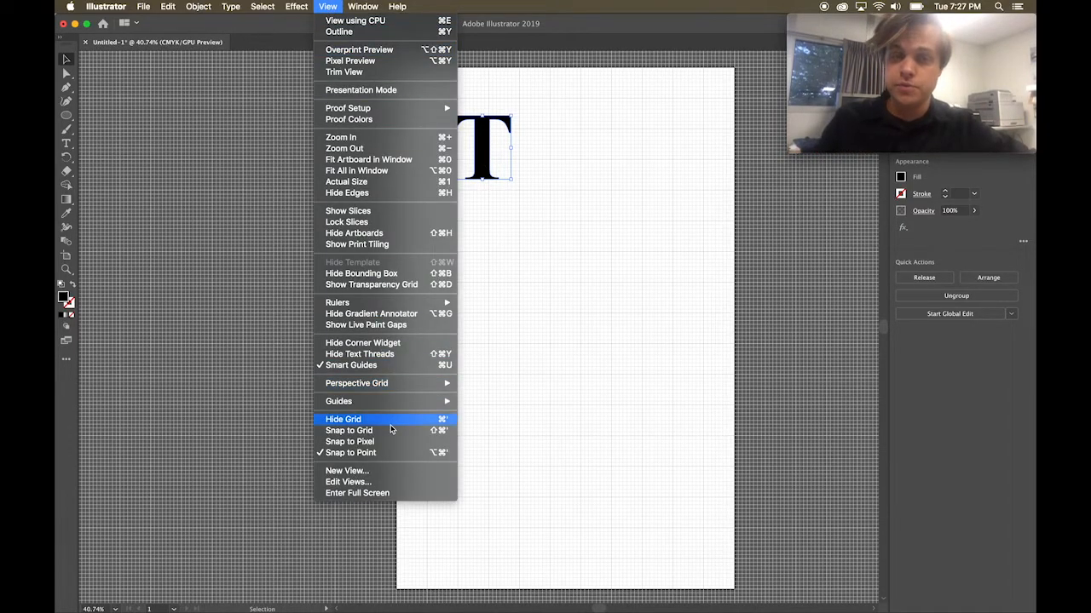
{"action": "left_click", "coordinate": [388, 432]}
{"action": "left_click", "coordinate": [486, 365]}
Reposition the outlined T along the grid and nudge it to the right in large increments.
{"action": "left_click_drag", "start_coordinate": [484, 154], "coordinate": [598, 167]}
{"action": "key", "text": "z"}
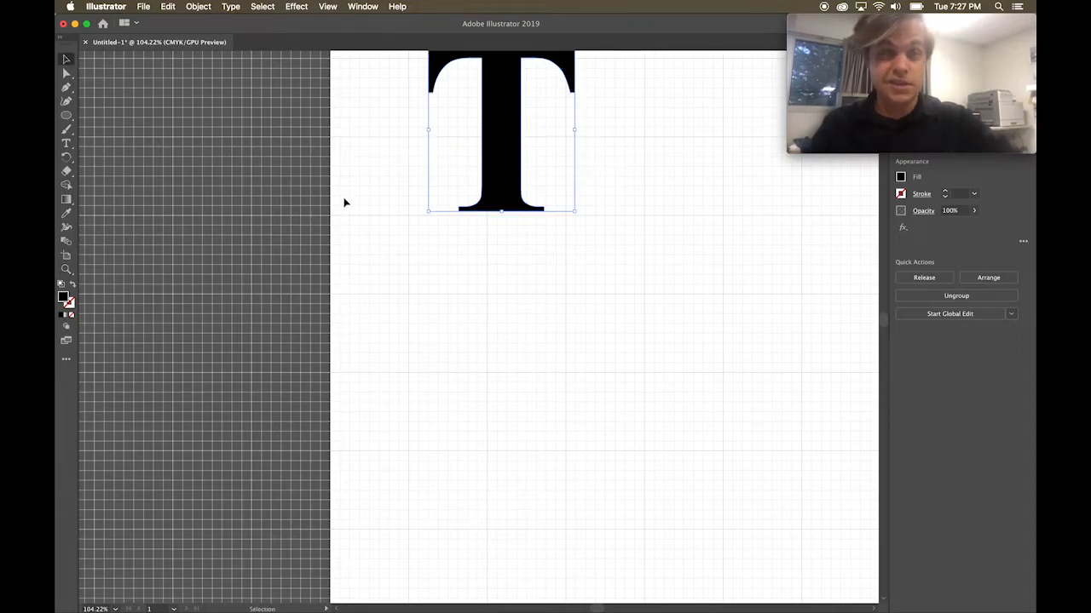
{"action": "left_click", "coordinate": [65, 270]}
{"action": "left_click_drag", "start_coordinate": [468, 275], "coordinate": [538, 268]}
{"action": "key", "text": "v"}
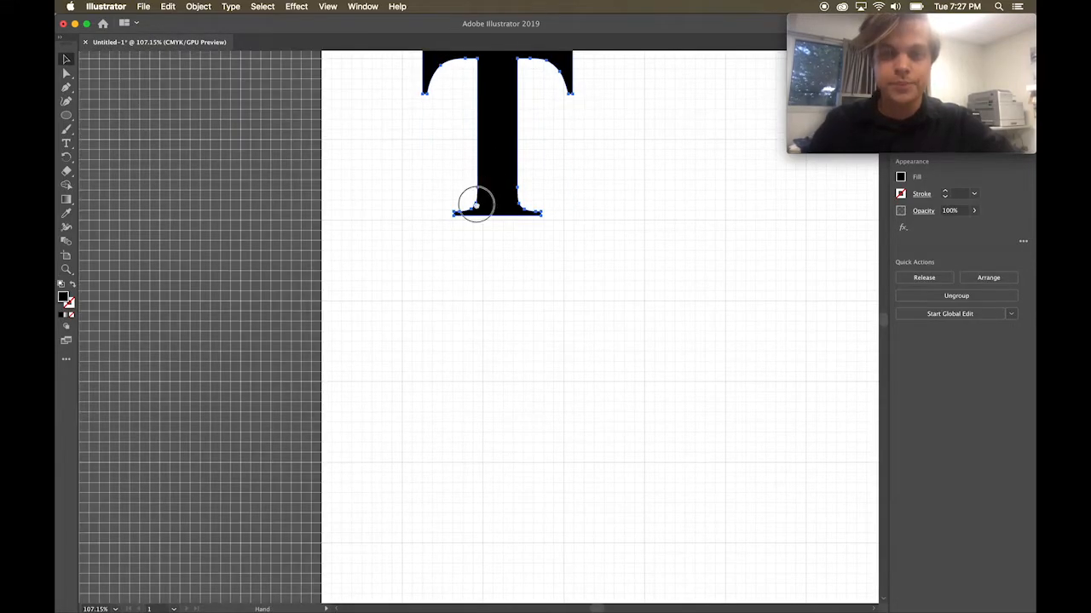
{"action": "scroll", "coordinate": [482, 184], "scroll_direction": "up", "scroll_amount": 3}
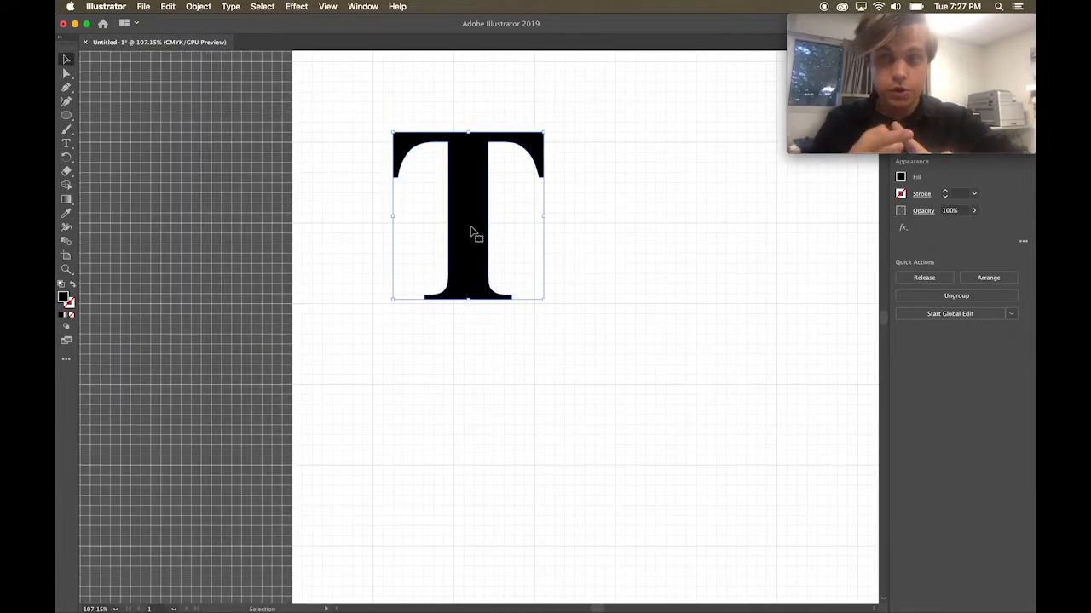
{"action": "left_click_drag", "start_coordinate": [475, 235], "coordinate": [468, 200]}
{"action": "key", "text": "shift+Right"}
{"action": "key", "text": "shift+Right"}
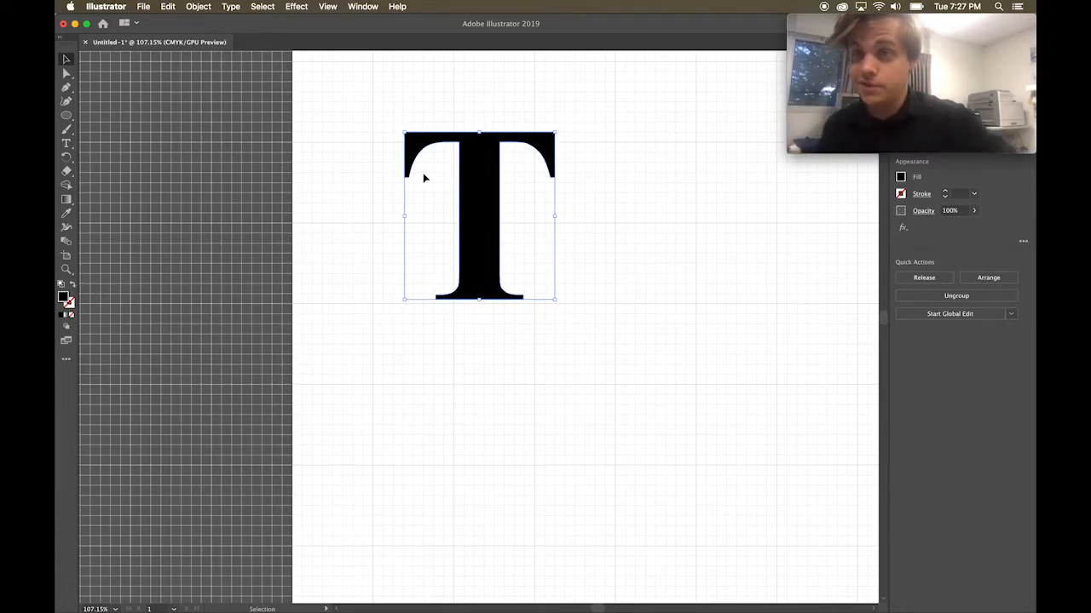
Hide the document grid, keeping the whole T selected.
{"action": "key", "text": "a"}
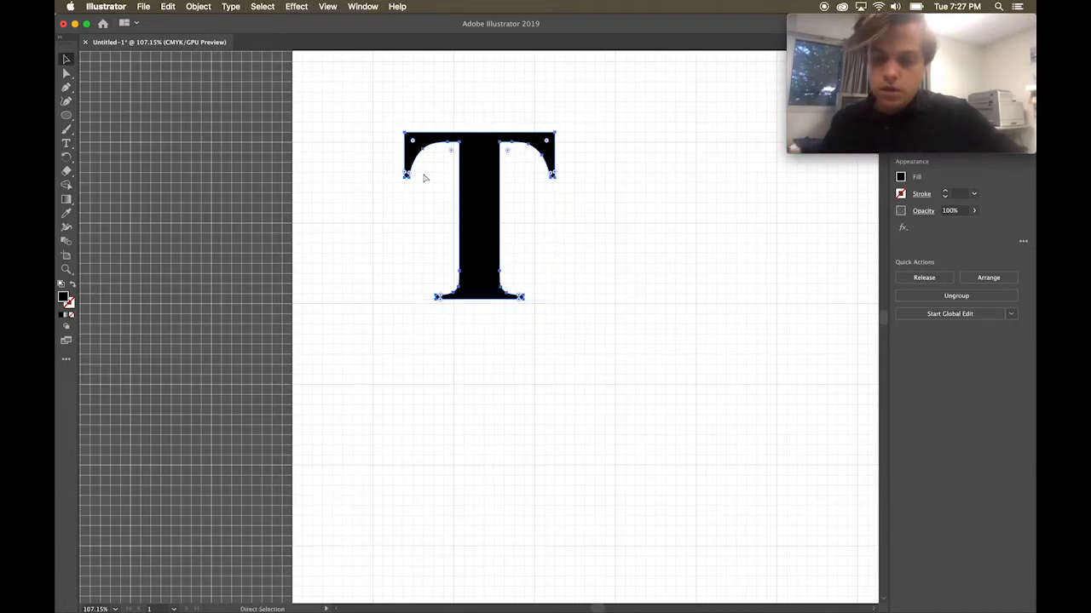
{"action": "key", "text": "super+apostrophe"}
{"action": "key", "text": "v"}
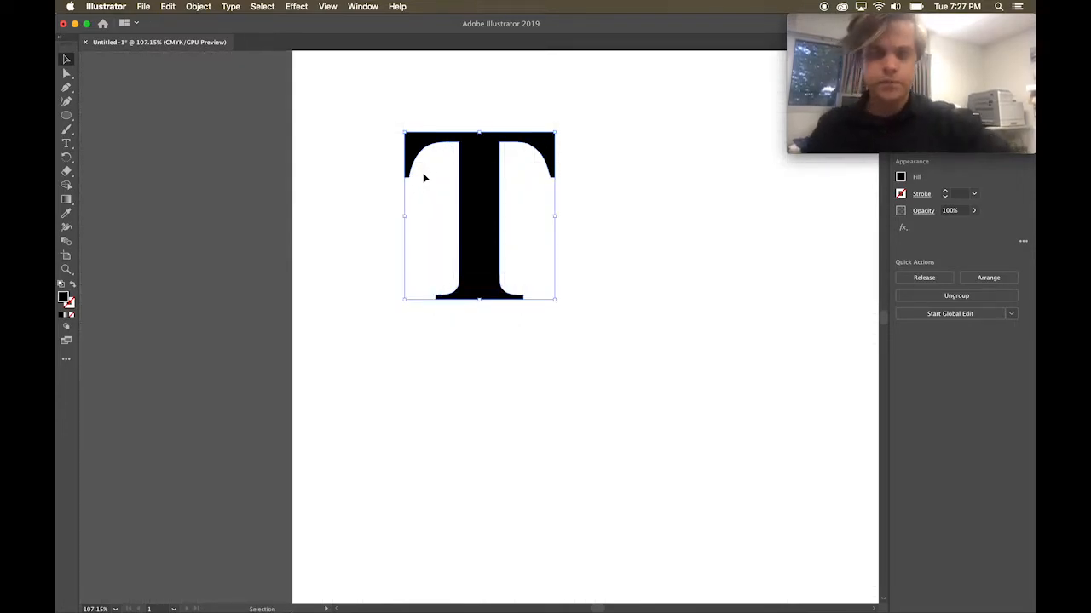
Move the T to the artboard's upper-left edge and duplicate it edge to edge into a row of four letters.
{"action": "left_click_drag", "start_coordinate": [473, 227], "coordinate": [524, 214]}
{"action": "key", "text": "a"}
{"action": "key", "text": "super+d"}
{"action": "key", "text": "super+d"}
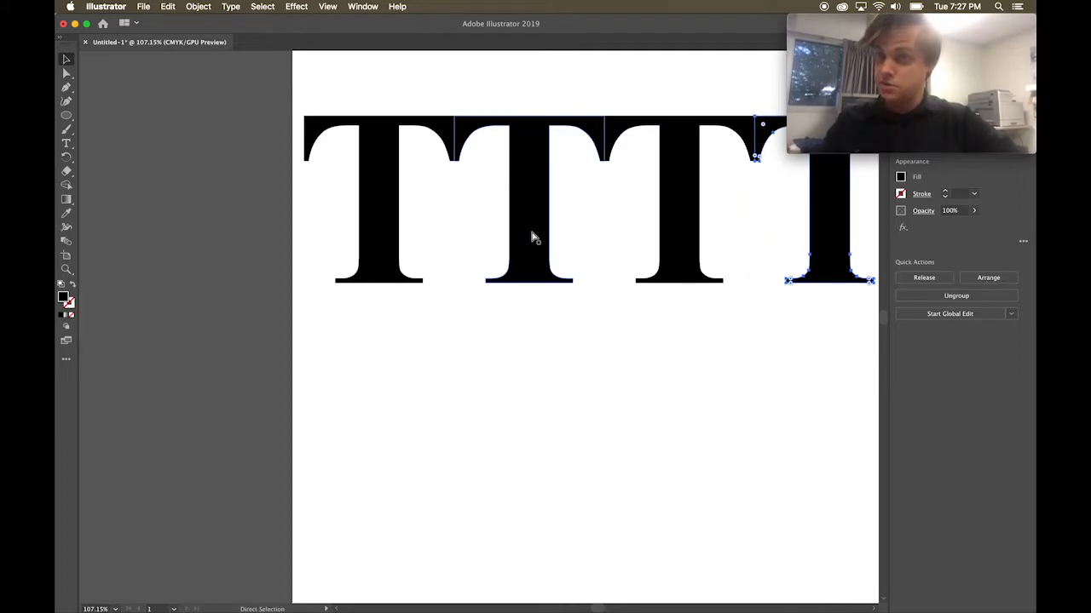
{"action": "key", "text": "super+0"}
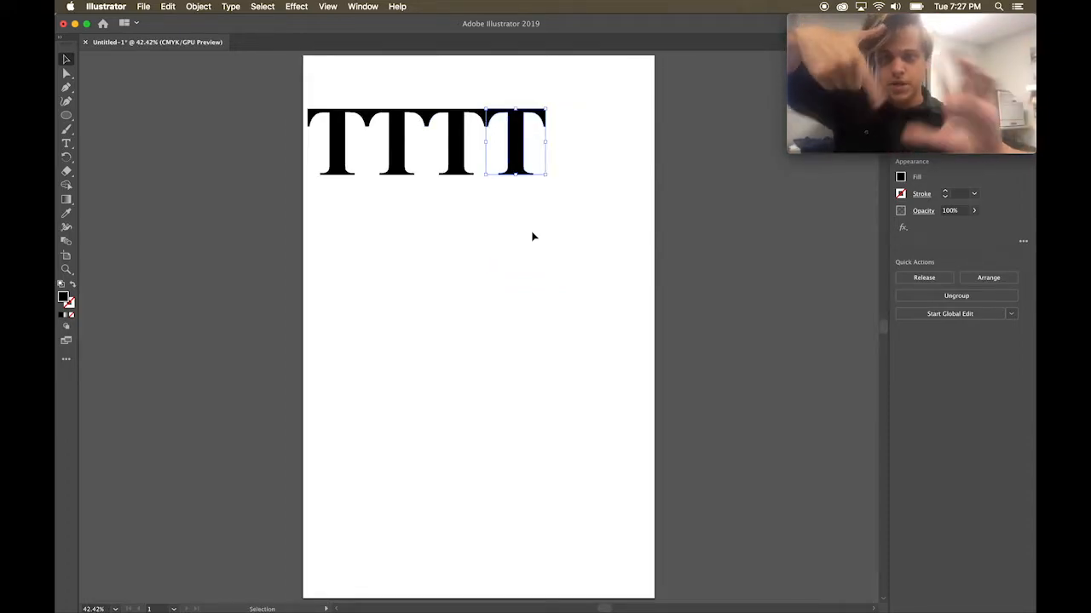
Extend the row to six Ts spanning the artboard's width and place a separate copy of the T centrally below it.
{"action": "key", "text": "super+d"}
{"action": "key", "text": "super+d"}
{"action": "left_click_drag", "start_coordinate": [316, 202], "coordinate": [517, 295]}
{"action": "left_click", "coordinate": [592, 223]}
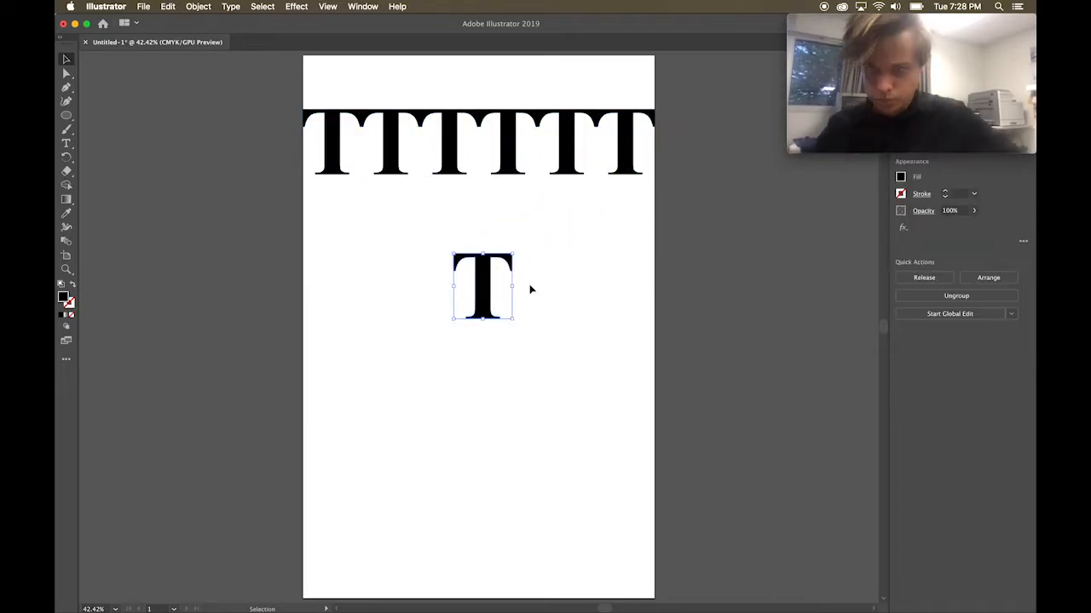
{"action": "mouse_move", "coordinate": [519, 247]}
{"action": "left_mouse_down"}
{"action": "mouse_move", "coordinate": [433, 227]}
{"action": "mouse_move", "coordinate": [461, 324]}
{"action": "mouse_move", "coordinate": [502, 253]}
{"action": "mouse_move", "coordinate": [452, 243]}
{"action": "mouse_move", "coordinate": [506, 251]}
{"action": "mouse_move", "coordinate": [531, 282]}
{"action": "mouse_move", "coordinate": [532, 313]}
{"action": "mouse_move", "coordinate": [531, 253]}
{"action": "mouse_move", "coordinate": [514, 248]}
{"action": "left_mouse_up"}
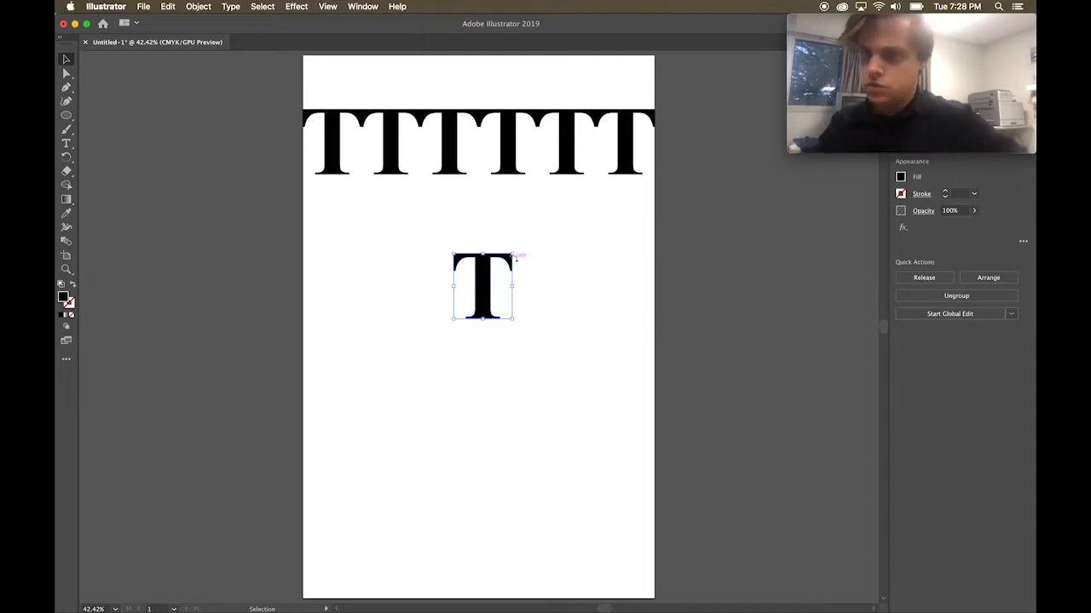
Start a Transform effect on the separate T with the preview enabled and set its rotation angle to 30°.
{"action": "left_click", "coordinate": [307, 6]}
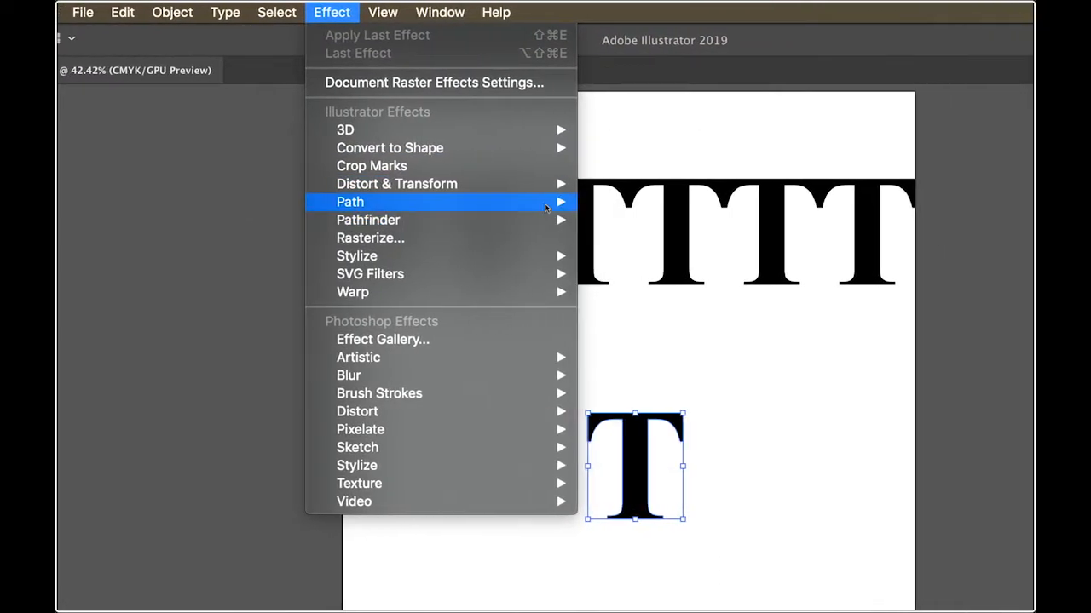
{"action": "mouse_move", "coordinate": [564, 202]}
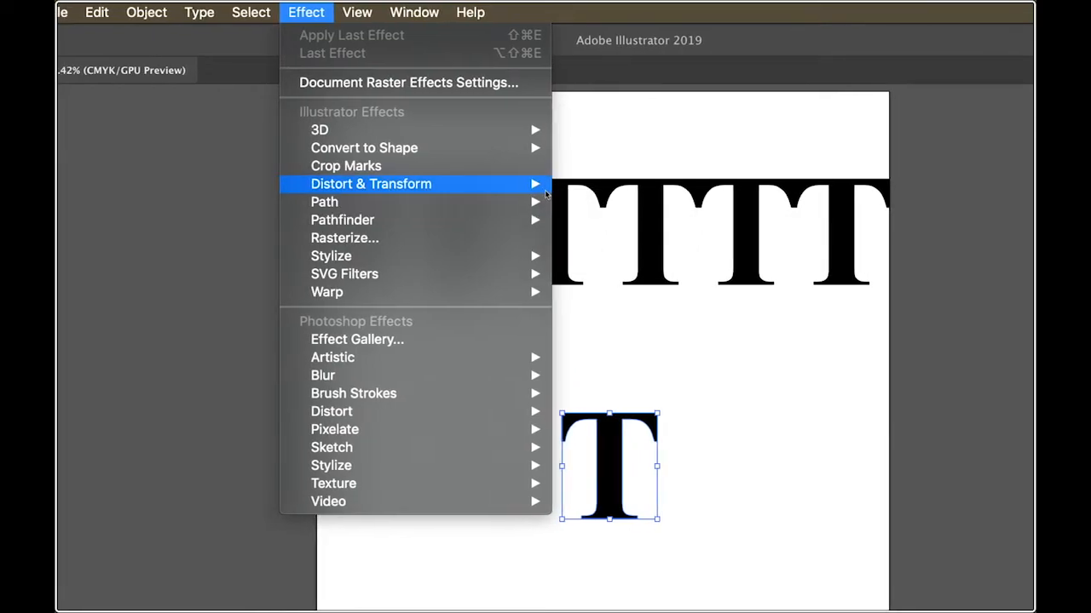
{"action": "mouse_move", "coordinate": [539, 184]}
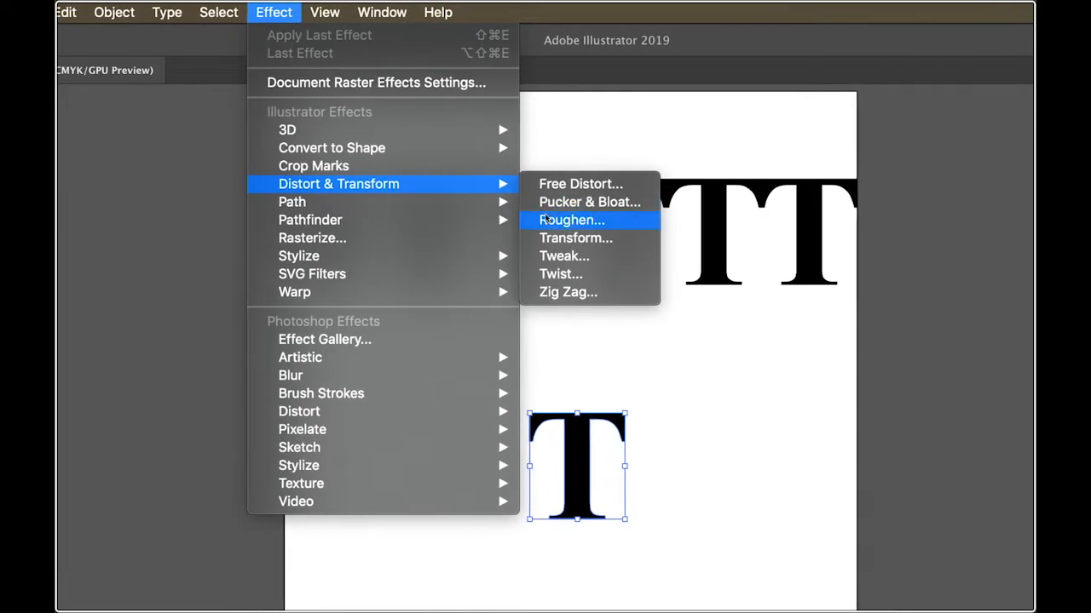
{"action": "left_click", "coordinate": [564, 237]}
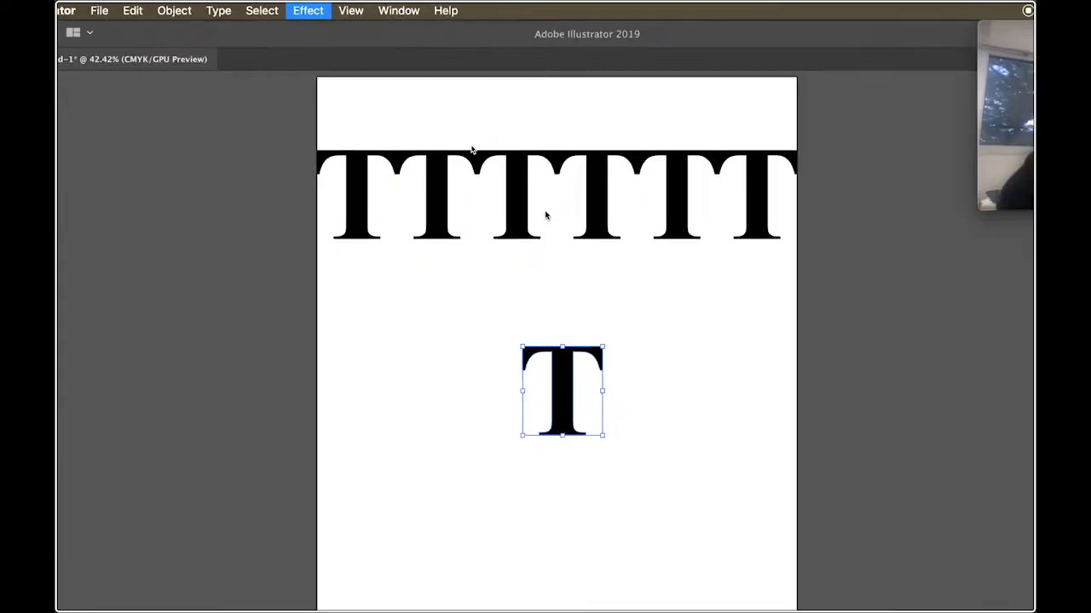
{"action": "left_click_drag", "start_coordinate": [466, 149], "coordinate": [202, 117]}
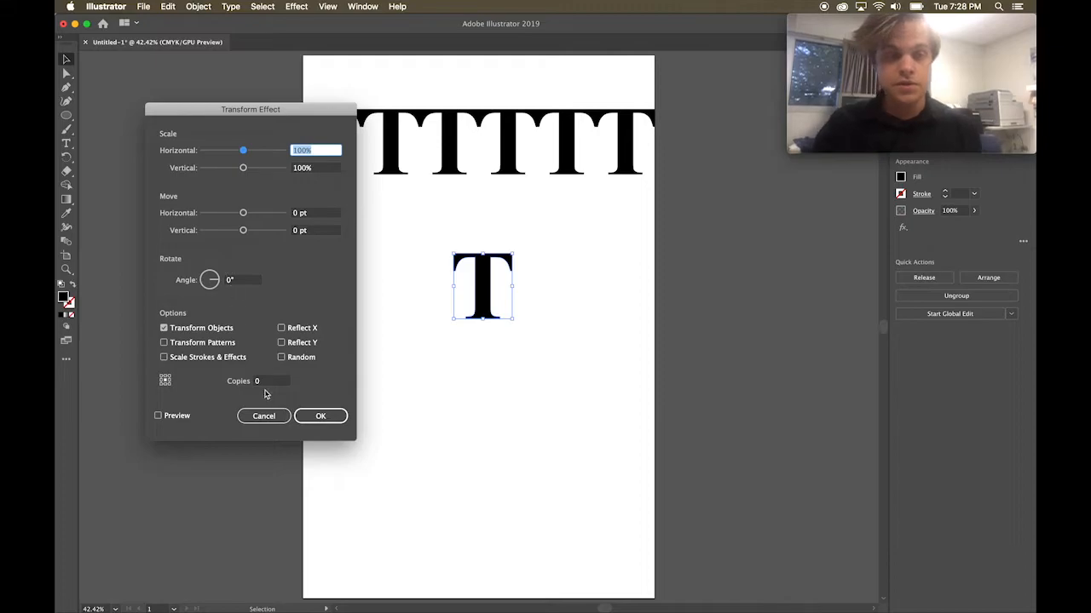
{"action": "left_click", "coordinate": [169, 416]}
{"action": "left_click", "coordinate": [240, 281]}
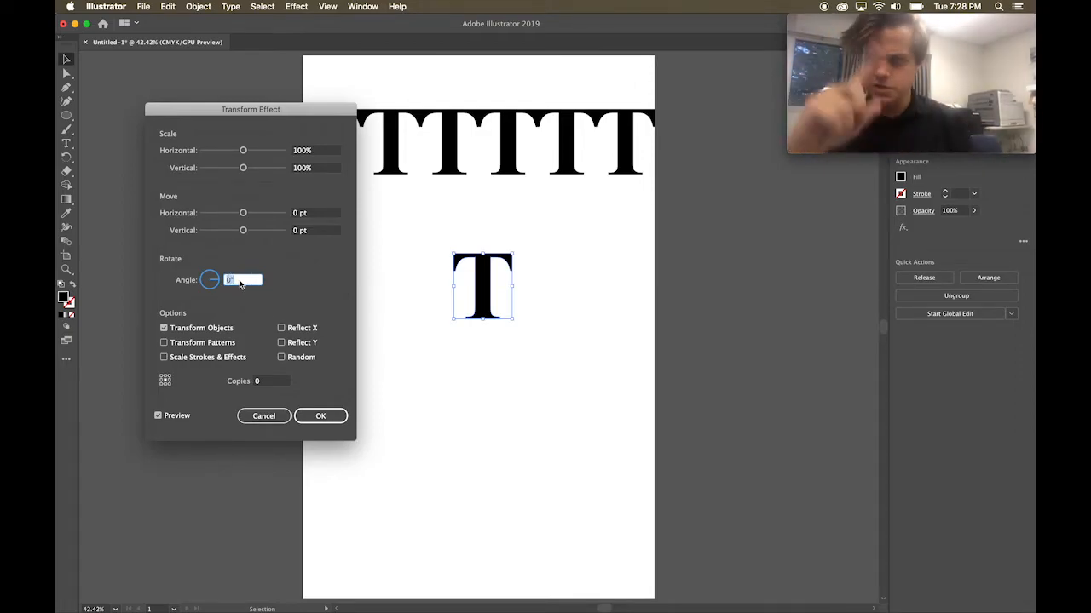
{"action": "type", "text": "30"}
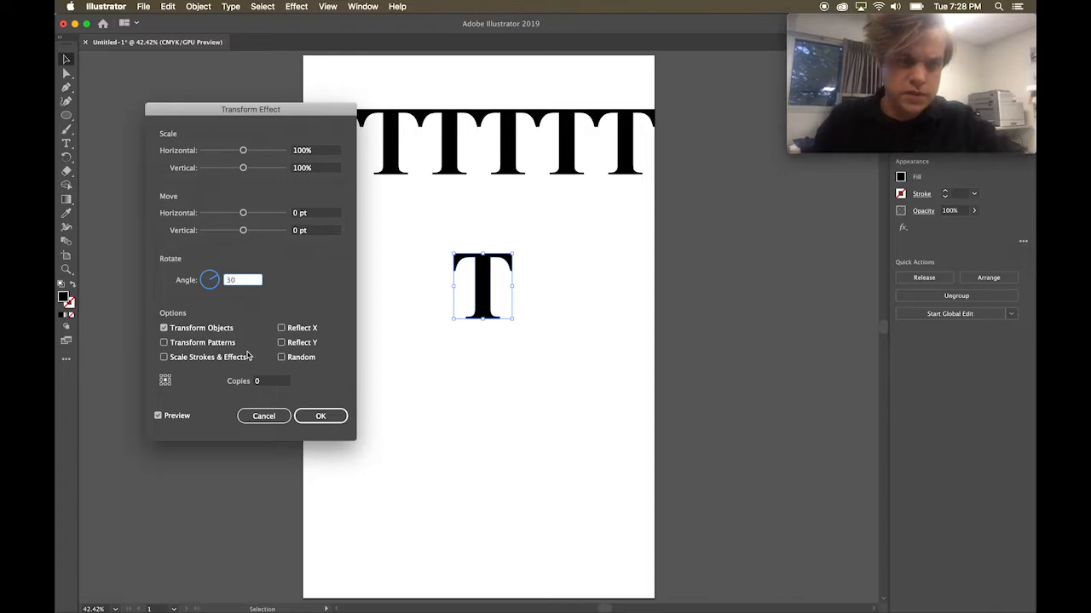
Set the number of copies in the Transform effect to 11.
{"action": "left_click", "coordinate": [267, 382]}
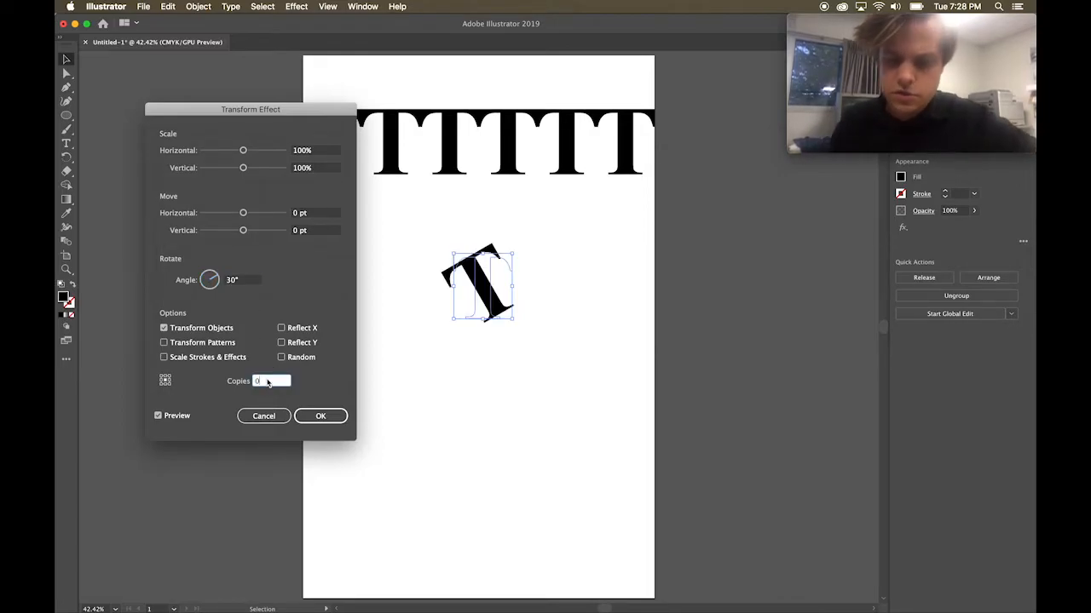
{"action": "type", "text": "5"}
{"action": "key", "text": "Up"}
{"action": "key", "text": "Up"}
{"action": "key", "text": "Up"}
{"action": "key", "text": "Up"}
{"action": "key", "text": "Up"}
{"action": "key", "text": "Up"}
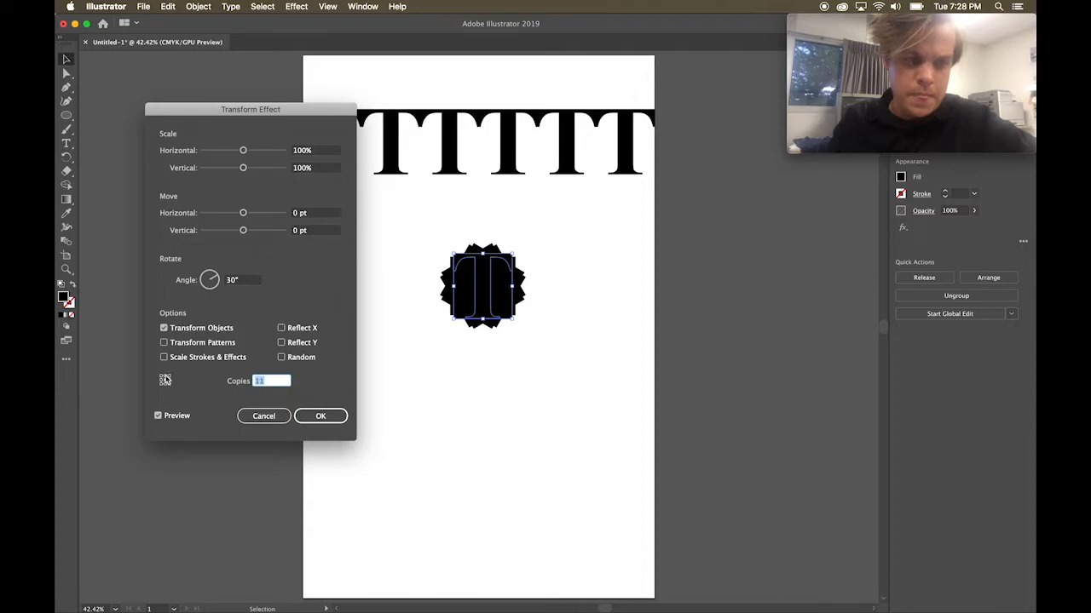
Try the bottom-centre reference point, switch it to top centre, and apply the Transform effect.
{"action": "left_click", "coordinate": [166, 385]}
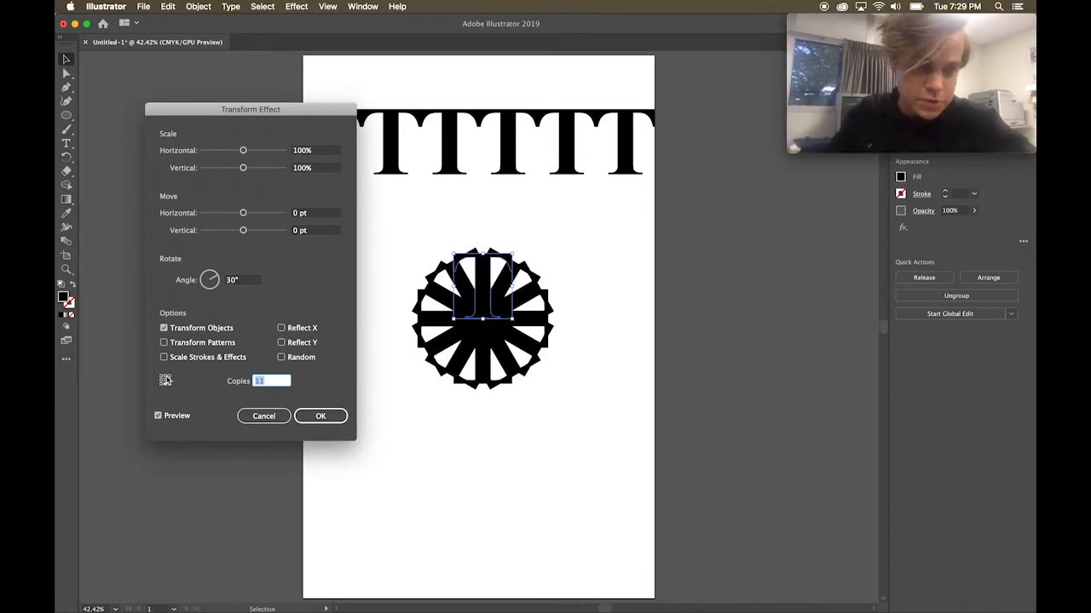
{"action": "left_click", "coordinate": [165, 377]}
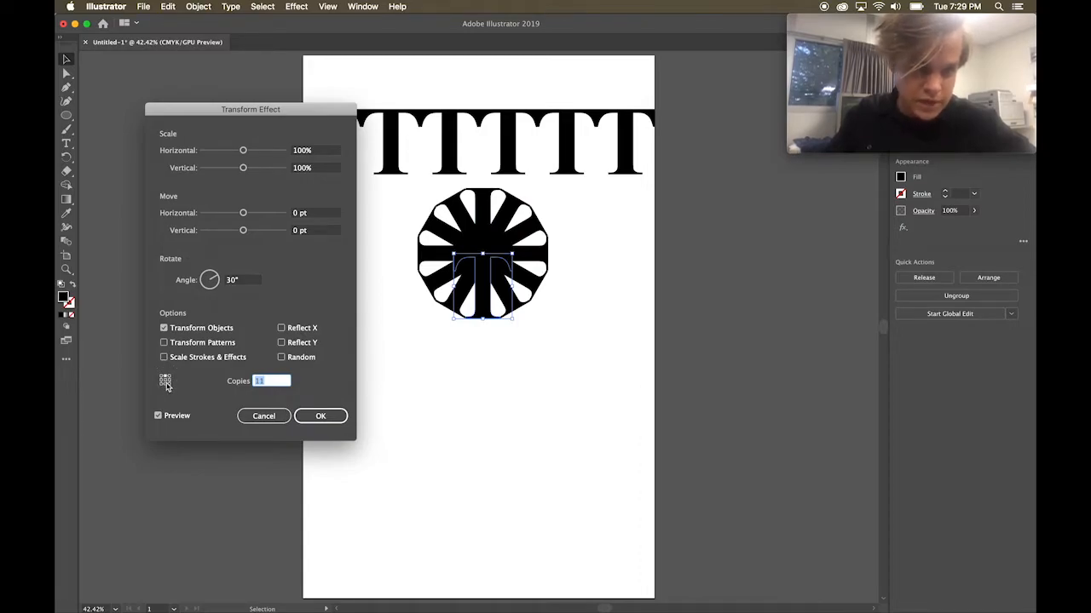
{"action": "left_click", "coordinate": [320, 416]}
Move the rotated T pattern slightly down and left, expand its appearance, and reselect the expanded shape.
{"action": "left_click_drag", "start_coordinate": [482, 304], "coordinate": [474, 356]}
{"action": "left_click_drag", "start_coordinate": [460, 345], "coordinate": [457, 362]}
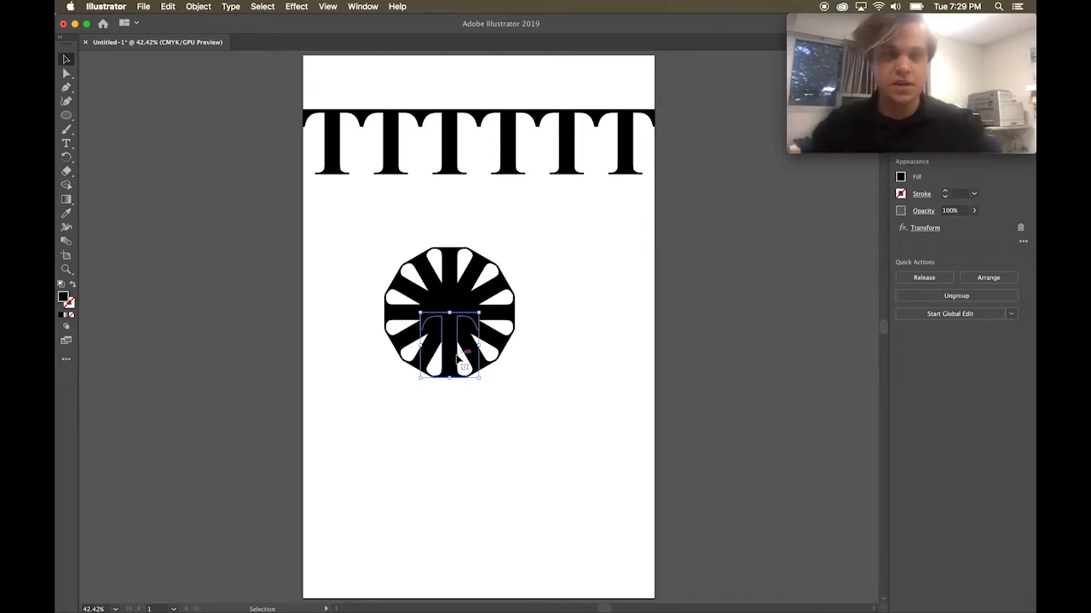
{"action": "left_click", "coordinate": [198, 6]}
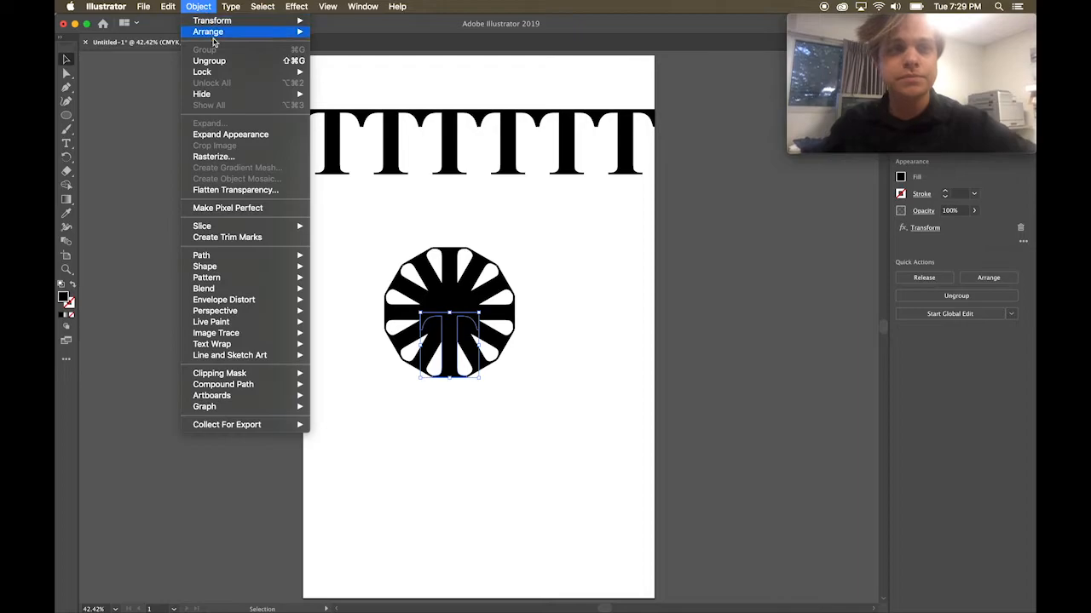
{"action": "left_click", "coordinate": [239, 139]}
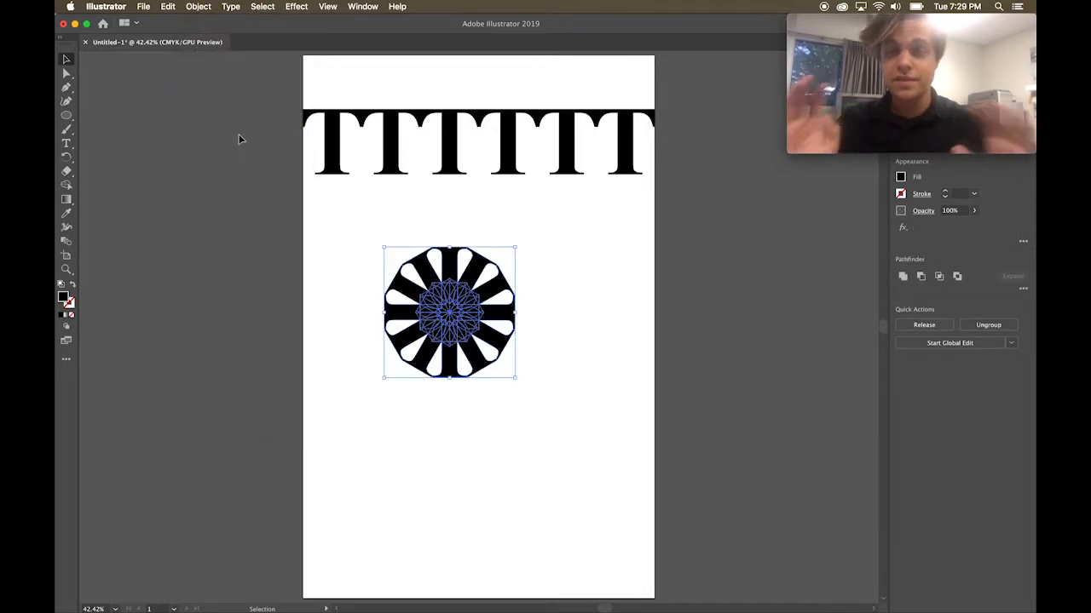
{"action": "left_click", "coordinate": [339, 284]}
{"action": "left_click", "coordinate": [439, 324]}
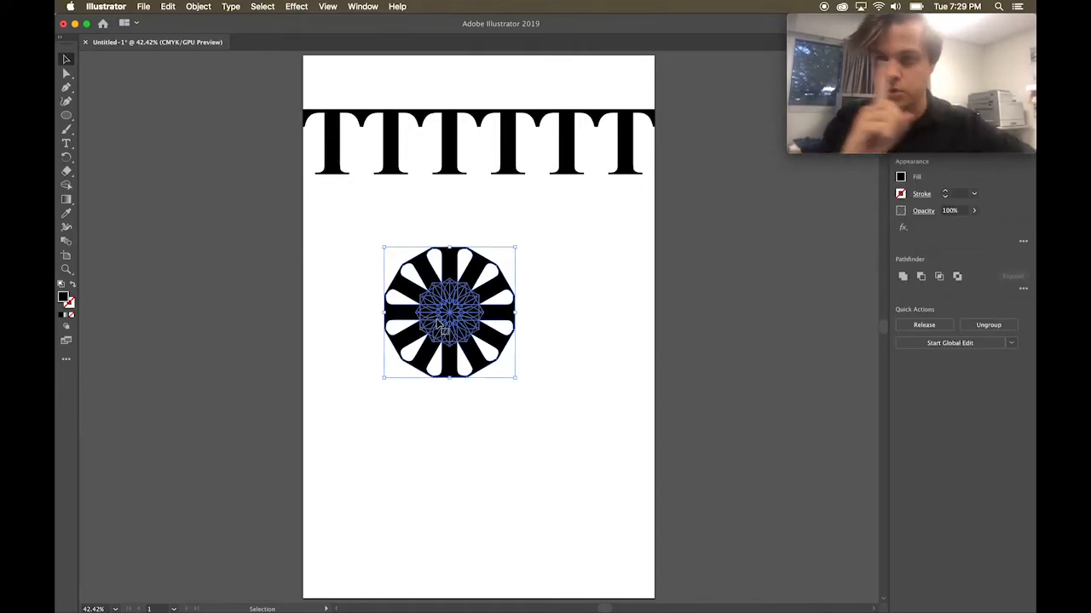
Move the rosette up and toward the artboard's left edge, and ungroup it.
{"action": "left_click_drag", "start_coordinate": [445, 334], "coordinate": [393, 307]}
{"action": "right_click", "coordinate": [412, 296]}
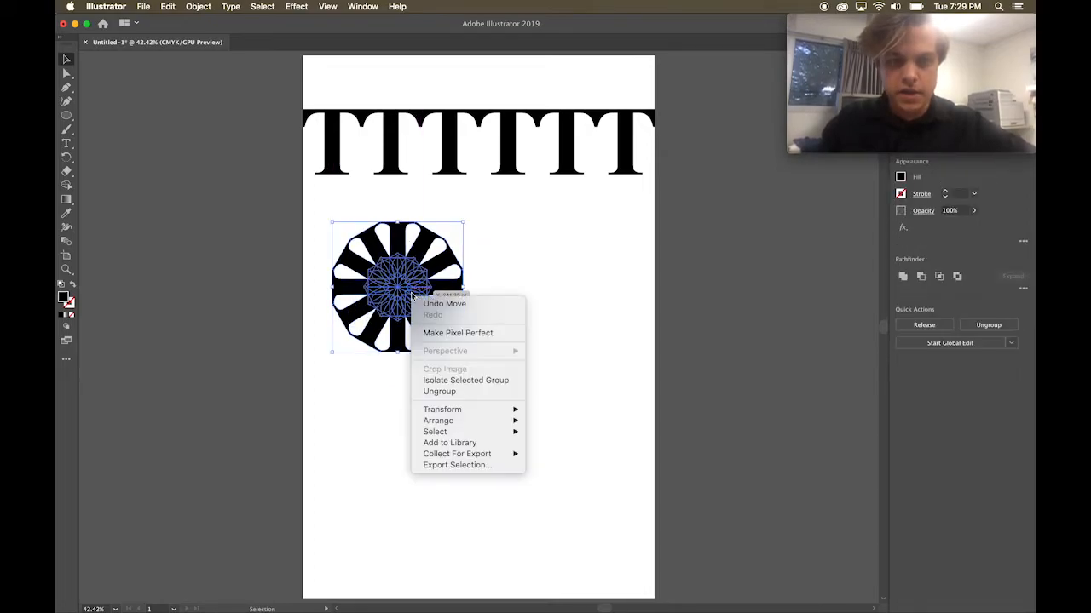
{"action": "left_click", "coordinate": [436, 391]}
{"action": "left_click", "coordinate": [424, 392]}
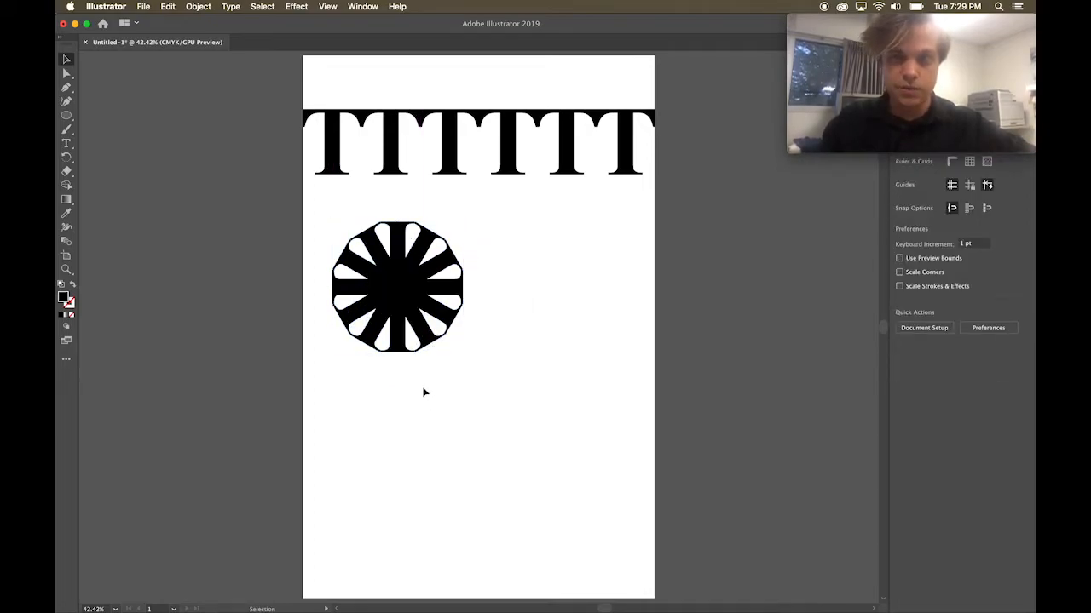
Select all six T's of the edge-to-edge row and group them.
{"action": "left_click", "coordinate": [392, 137]}
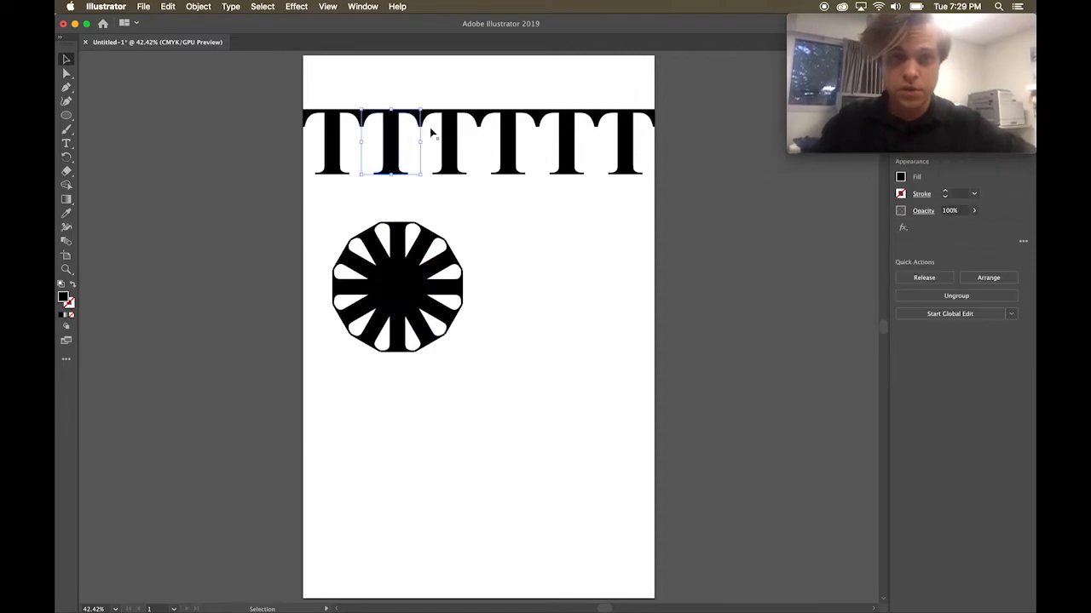
{"action": "left_click", "coordinate": [511, 138]}
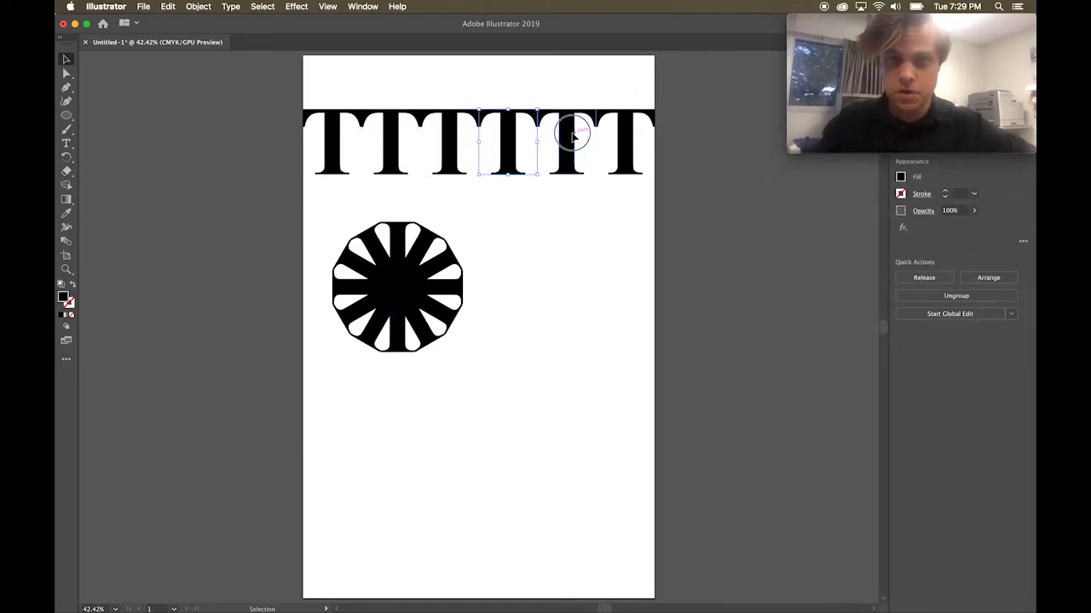
{"action": "left_click", "coordinate": [637, 144]}
{"action": "left_click_drag", "start_coordinate": [636, 107], "coordinate": [290, 136]}
{"action": "right_click", "coordinate": [394, 134]}
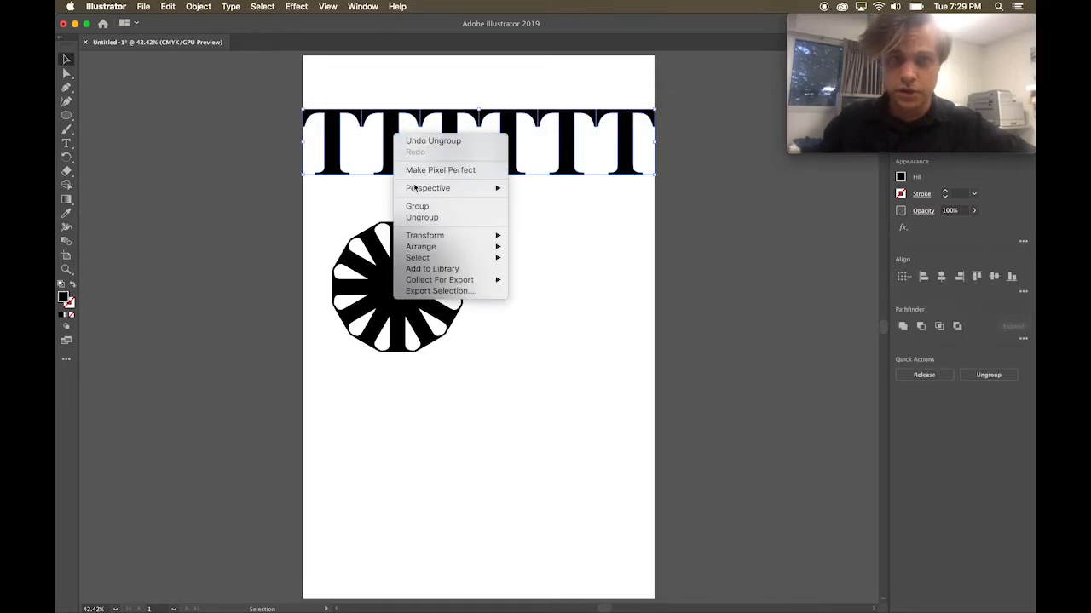
{"action": "left_click", "coordinate": [417, 208]}
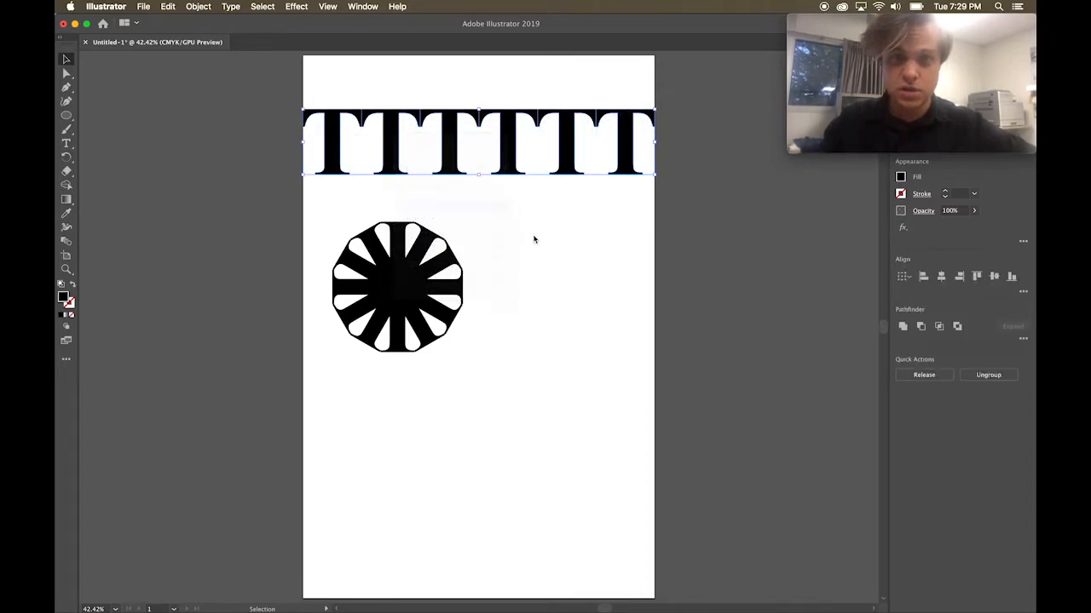
{"action": "left_click", "coordinate": [461, 179]}
{"action": "left_click", "coordinate": [458, 168]}
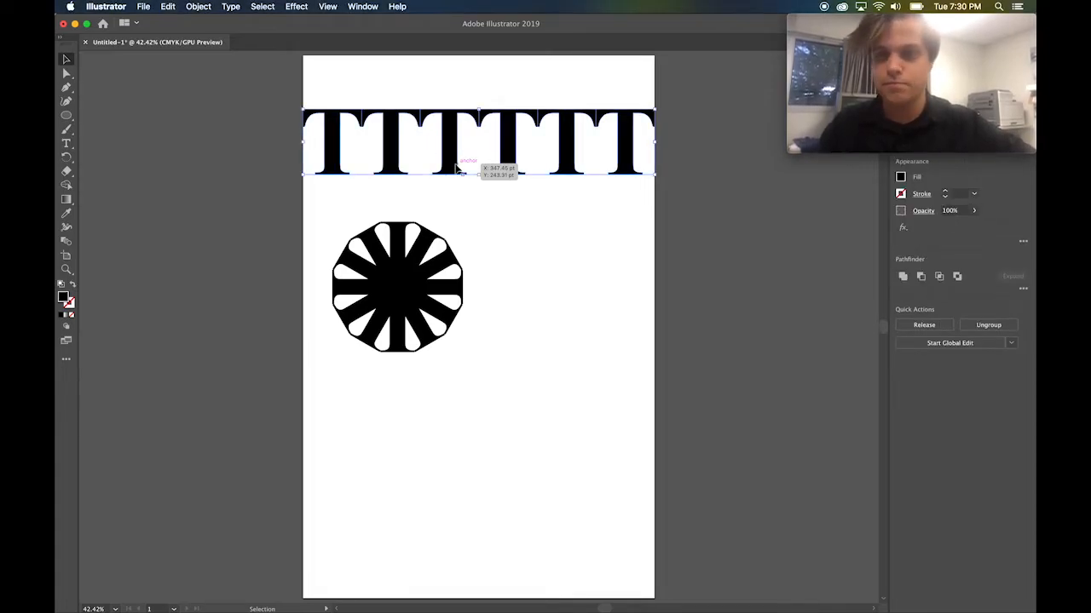
Duplicate the grouped T row directly below the original and reflect the copy across the horizontal axis.
{"action": "left_click_drag", "start_coordinate": [457, 168], "coordinate": [458, 242]}
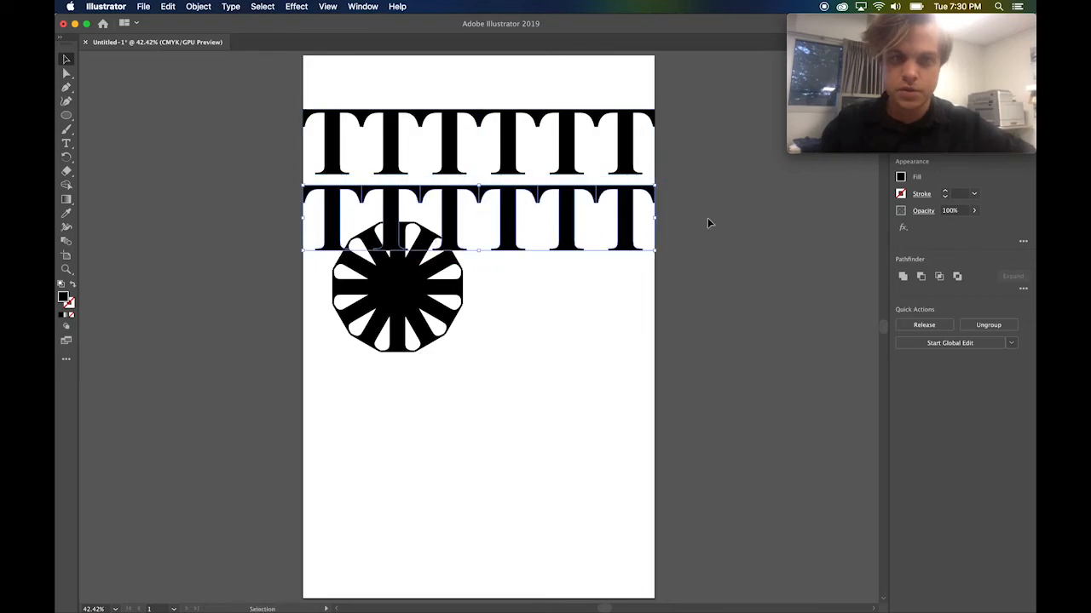
{"action": "right_click", "coordinate": [632, 196]}
{"action": "mouse_move", "coordinate": [673, 309]}
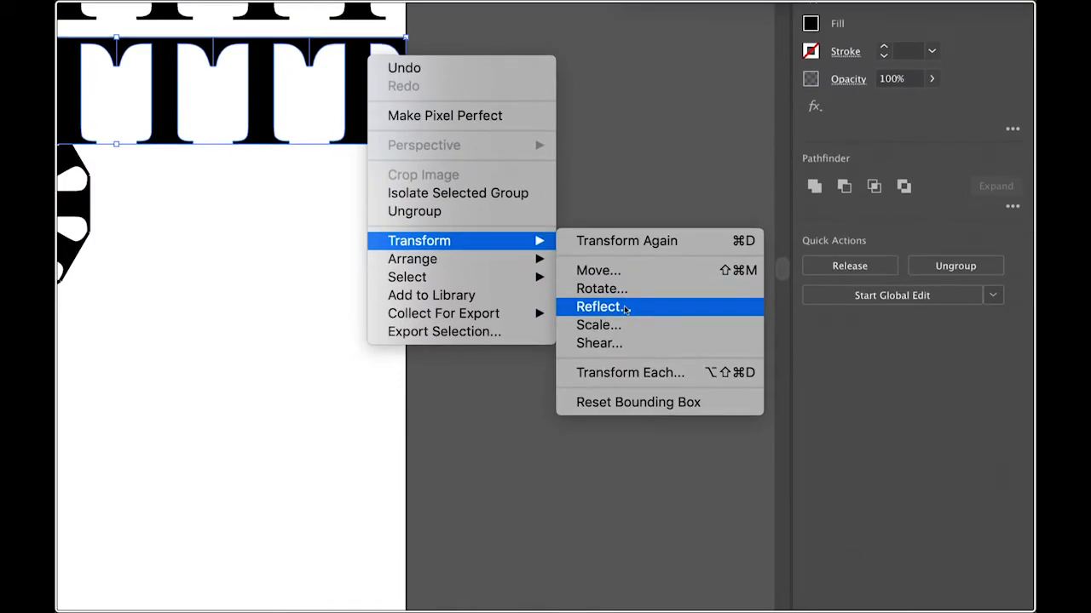
{"action": "left_click", "coordinate": [624, 308]}
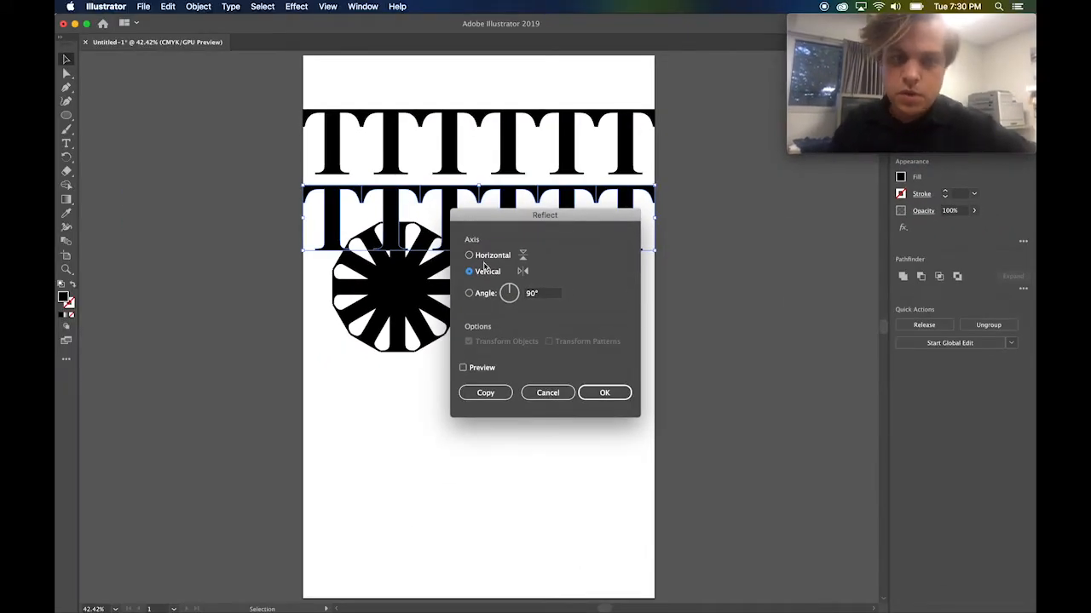
{"action": "left_click", "coordinate": [480, 256]}
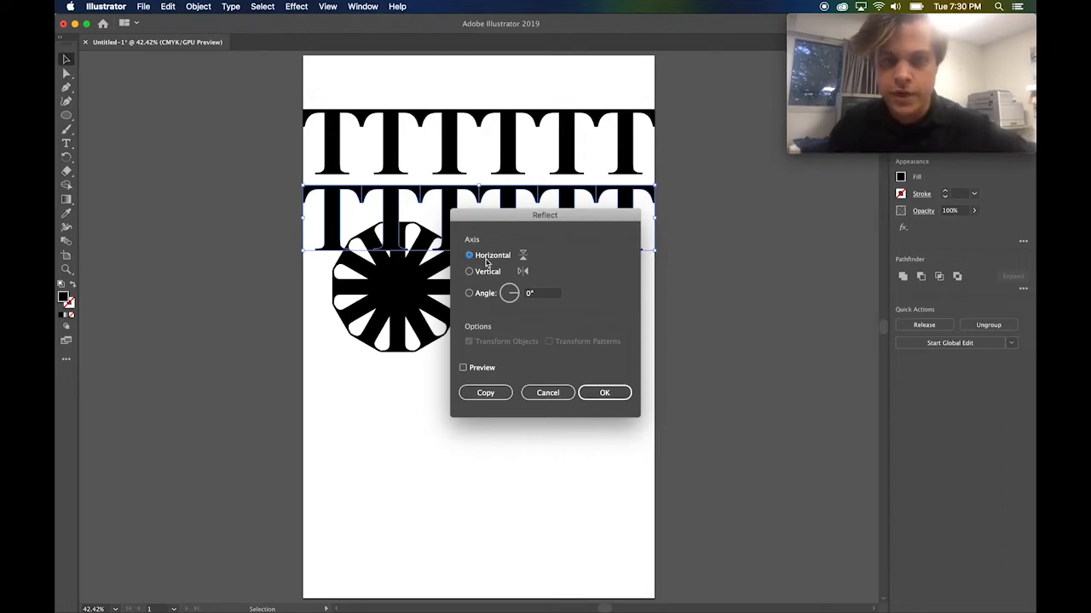
{"action": "left_click", "coordinate": [617, 392]}
{"action": "left_click", "coordinate": [465, 367]}
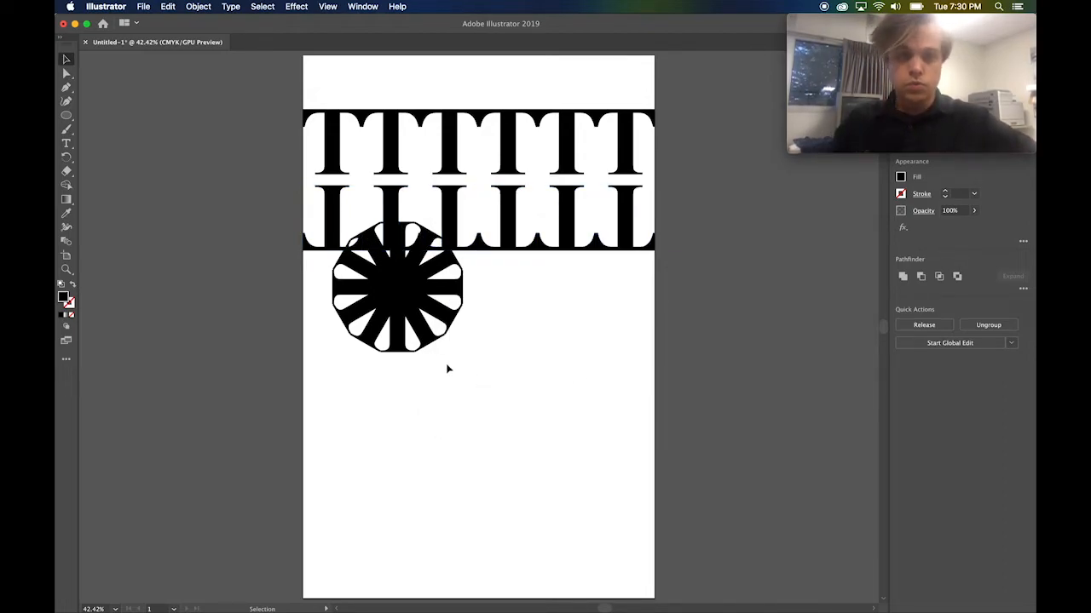
Move the rosette off the artboard's right side and interlock the reflected T row with the upright row, shifted half a letter right.
{"action": "left_click", "coordinate": [424, 313]}
{"action": "left_click_drag", "start_coordinate": [423, 313], "coordinate": [468, 260]}
{"action": "left_click_drag", "start_coordinate": [400, 280], "coordinate": [756, 284]}
{"action": "left_click", "coordinate": [489, 312]}
{"action": "left_click", "coordinate": [357, 247]}
{"action": "left_click_drag", "start_coordinate": [339, 252], "coordinate": [366, 202]}
Duplicate the interlocked pair of T rows downward at even spacing until four pairs are stacked on the artboard.
{"action": "left_click_drag", "start_coordinate": [304, 260], "coordinate": [628, 235]}
{"action": "key", "text": "super+d"}
{"action": "key", "text": "super+d"}
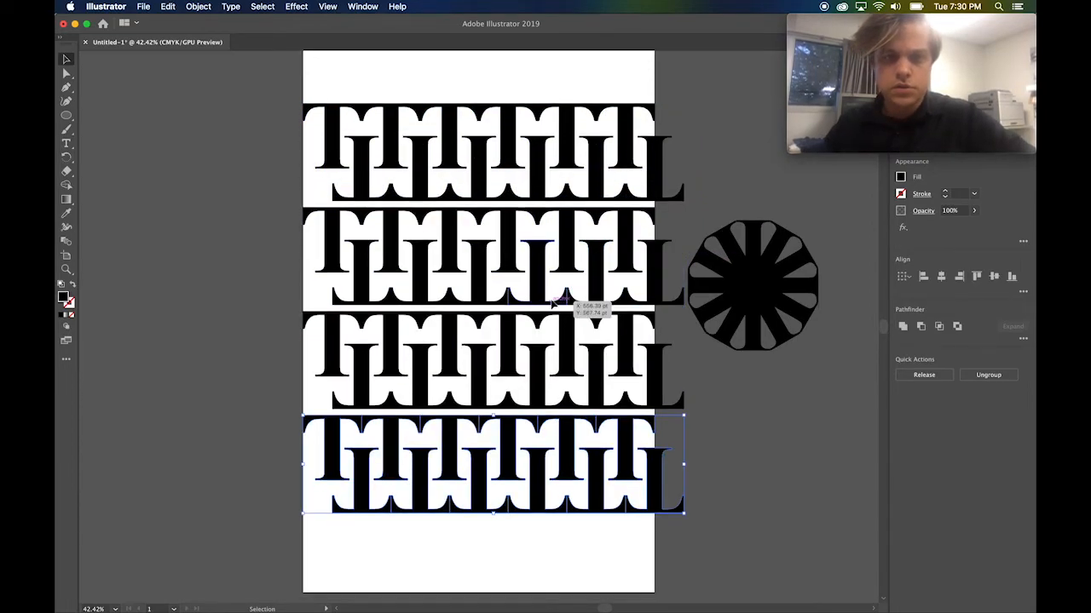
{"action": "scroll", "coordinate": [554, 302], "scroll_direction": "down", "scroll_amount": 5}
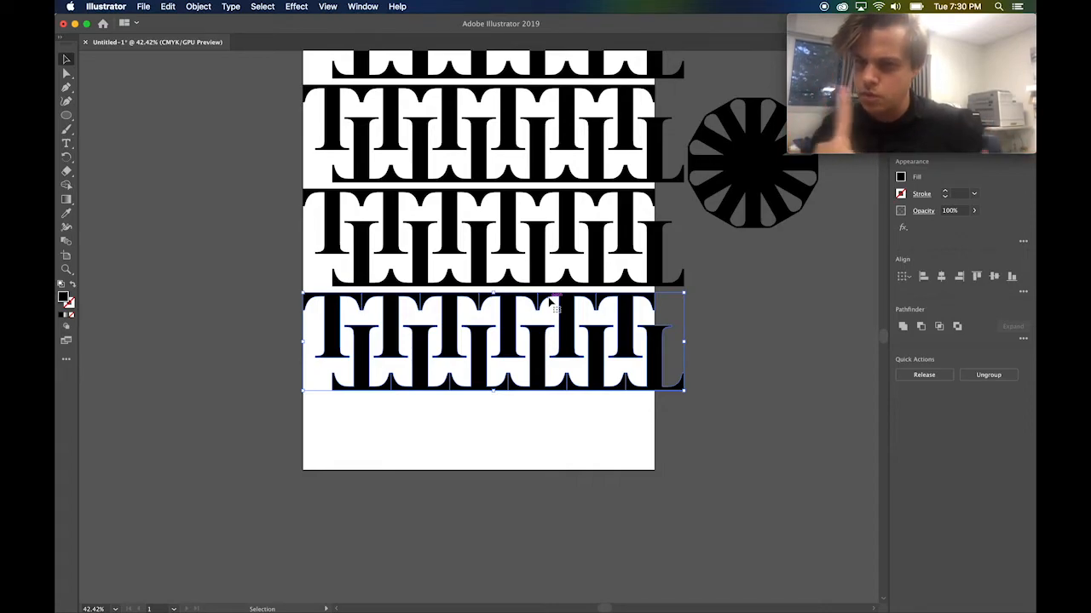
{"action": "scroll", "coordinate": [546, 298], "scroll_direction": "up", "scroll_amount": 4}
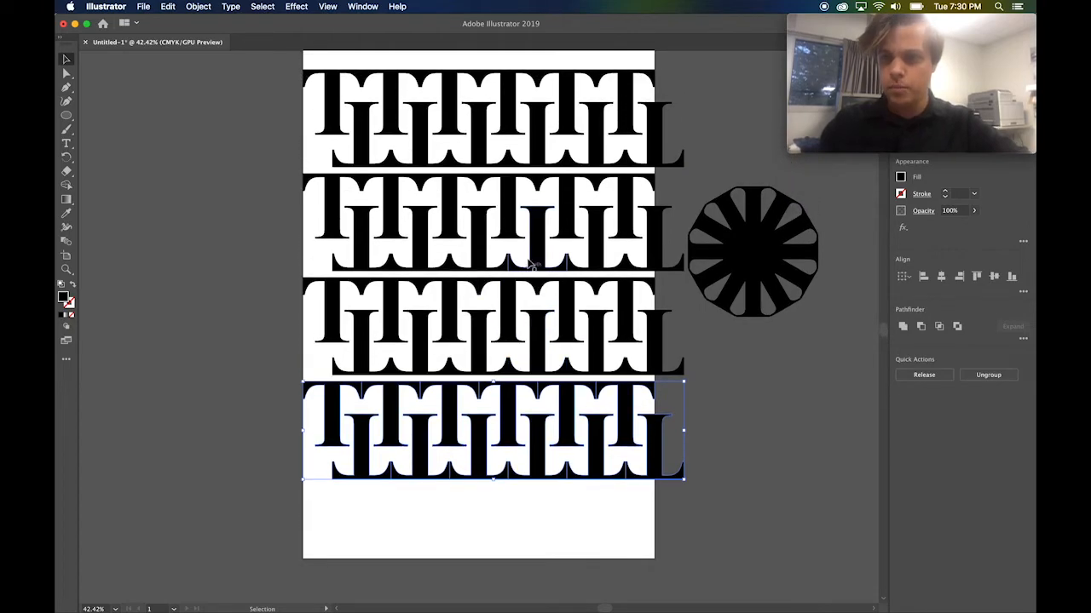
Fill all four interlocked pairs of T rows with the 90% black swatch (C=0 M=0 Y=0 K=90).
{"action": "left_click_drag", "start_coordinate": [299, 494], "coordinate": [641, 90]}
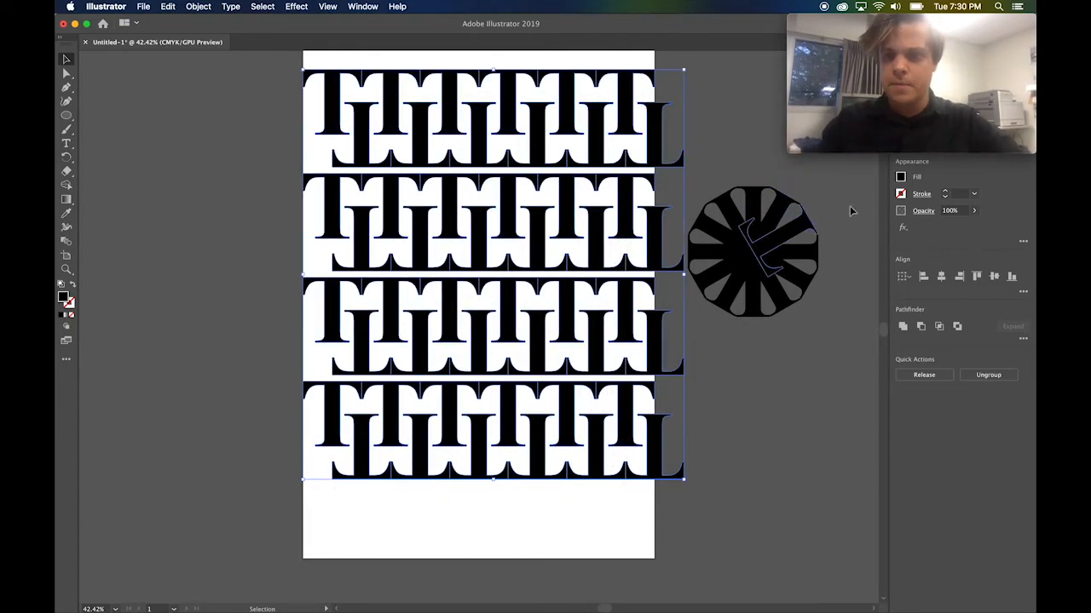
{"action": "left_click", "coordinate": [901, 178]}
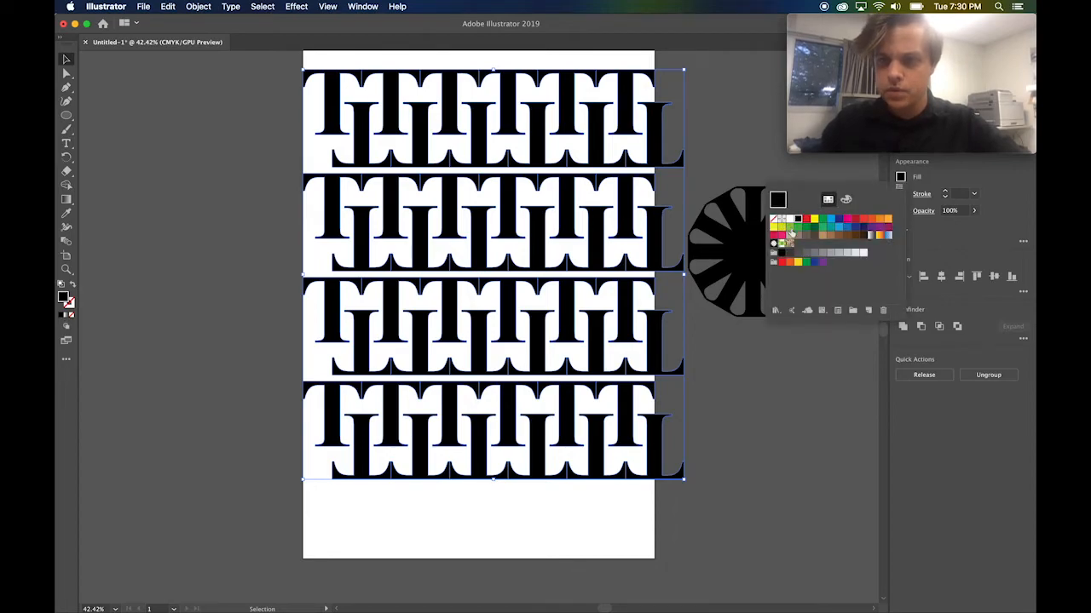
{"action": "left_click", "coordinate": [790, 254]}
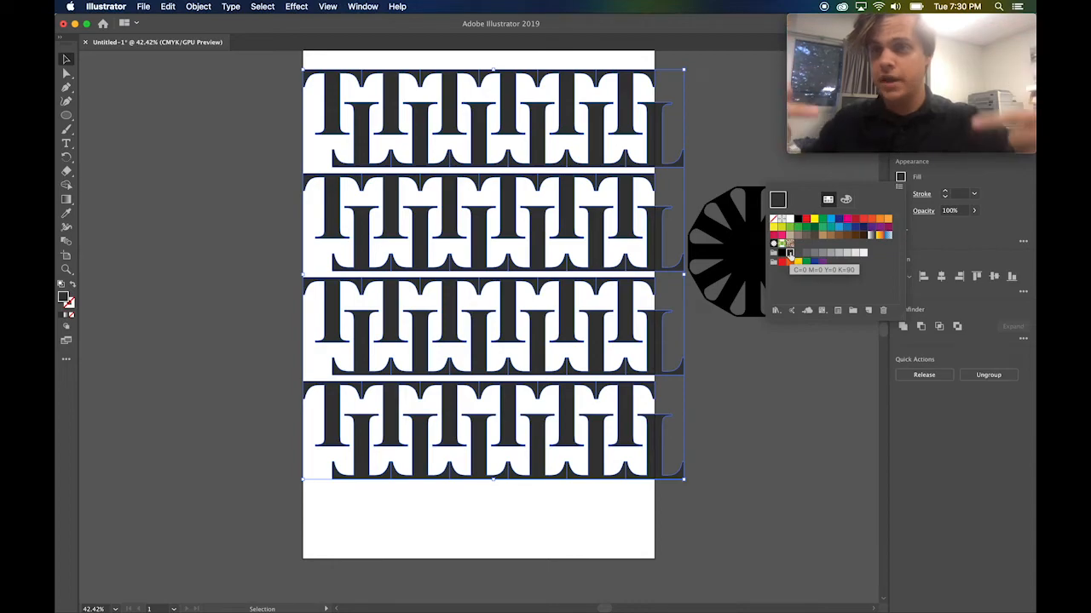
{"action": "left_click", "coordinate": [742, 398]}
{"action": "left_click", "coordinate": [705, 115]}
Fill every T row except the topmost upright one with the next lighter grey swatch.
{"action": "left_click", "coordinate": [664, 141]}
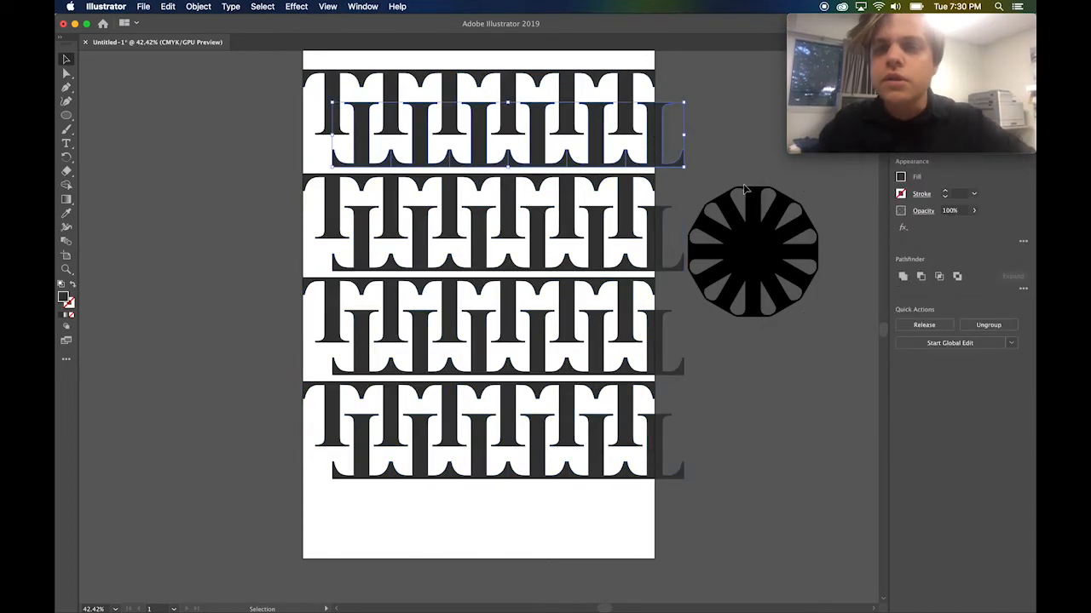
{"action": "left_click", "coordinate": [900, 178]}
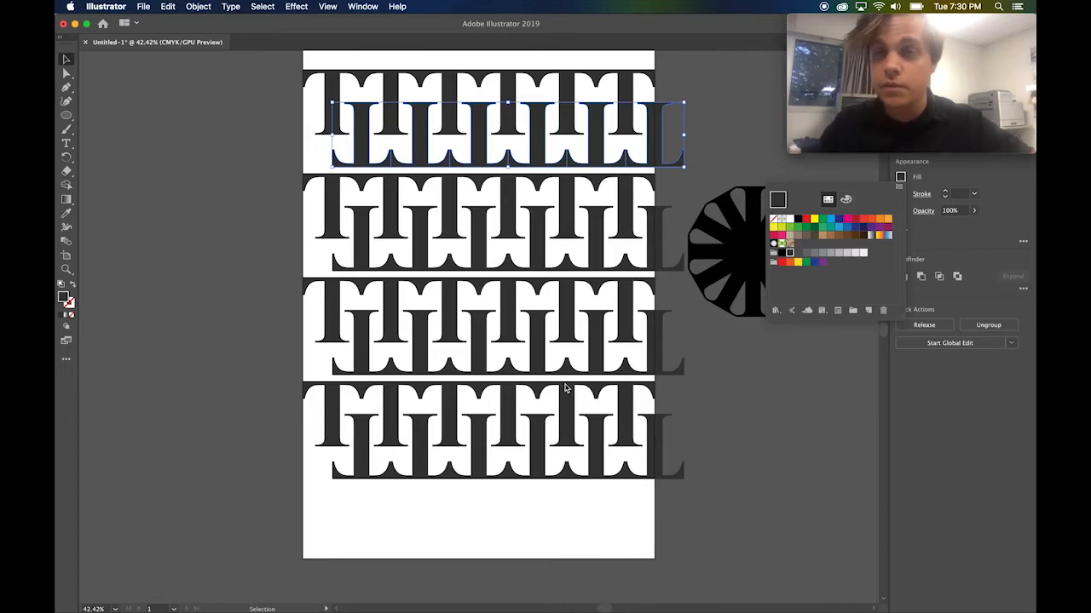
{"action": "left_click", "coordinate": [308, 455]}
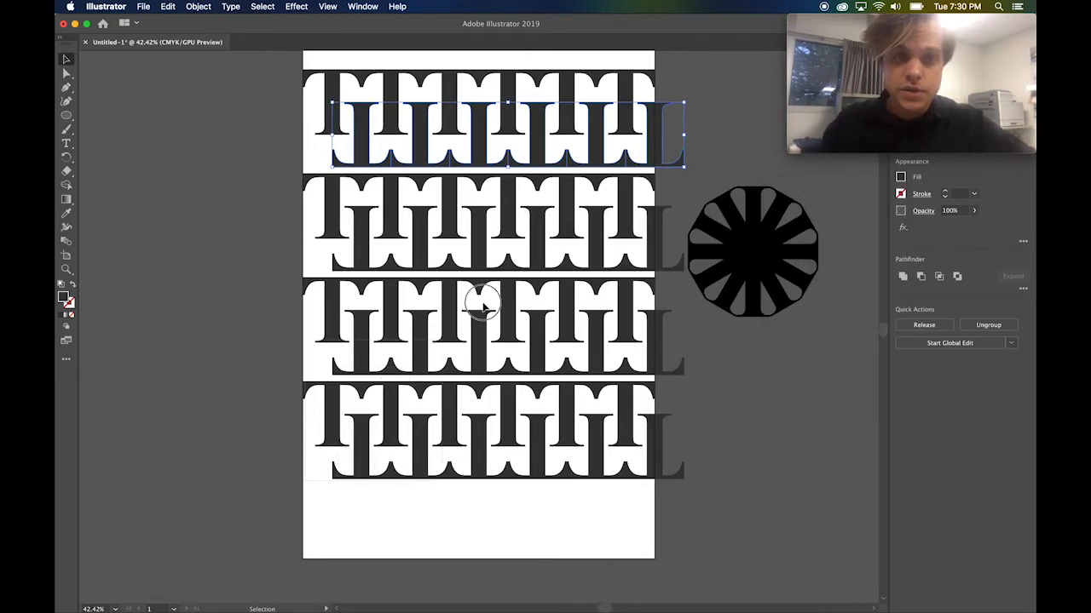
{"action": "left_click_drag", "start_coordinate": [645, 152], "coordinate": [671, 152]}
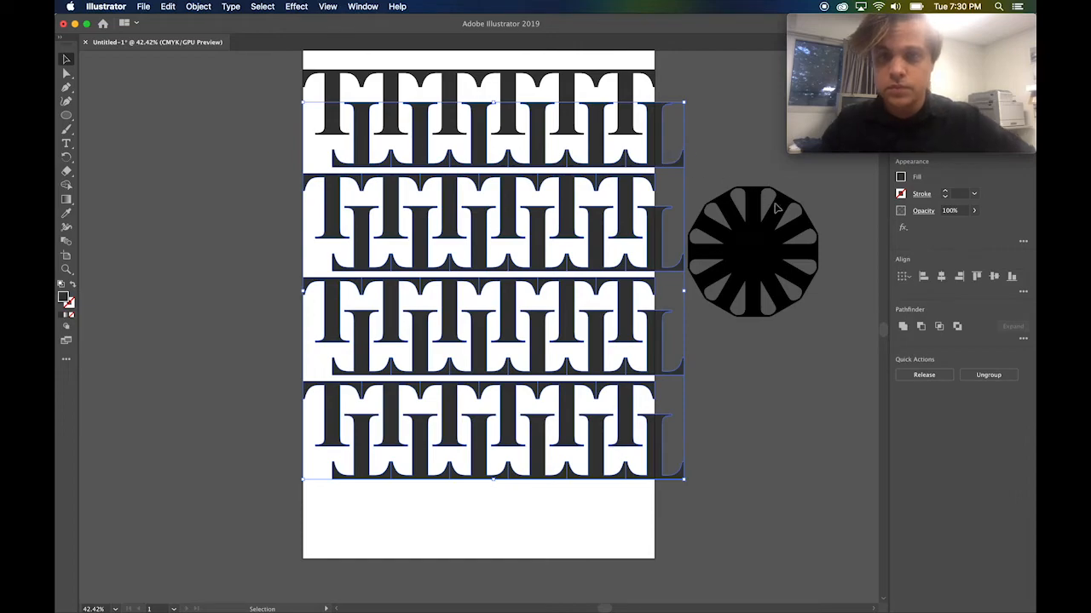
{"action": "left_click", "coordinate": [901, 178]}
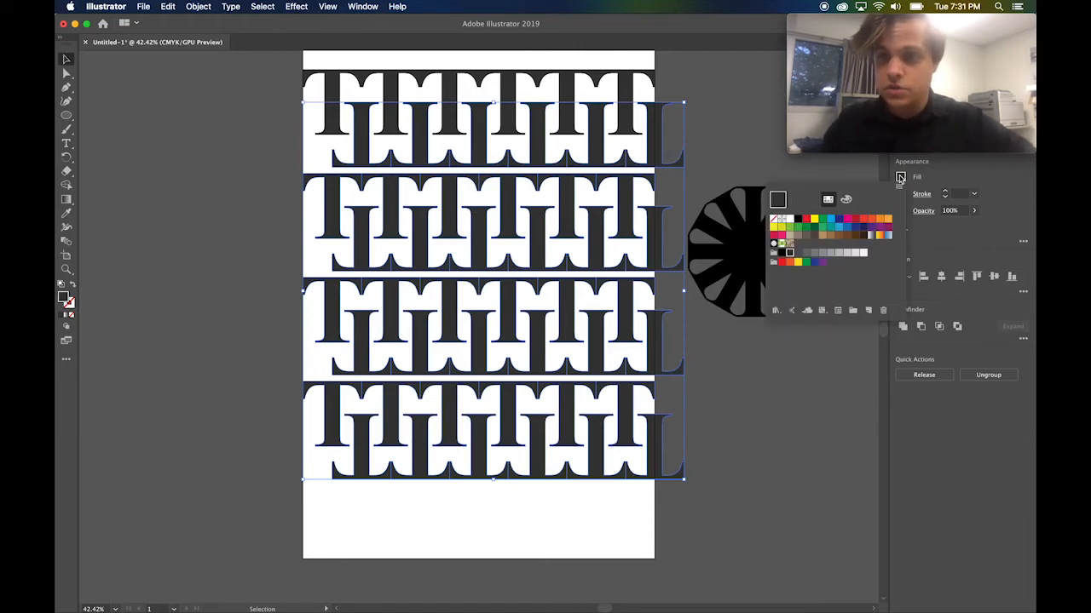
{"action": "left_click", "coordinate": [794, 254]}
{"action": "left_click", "coordinate": [722, 150]}
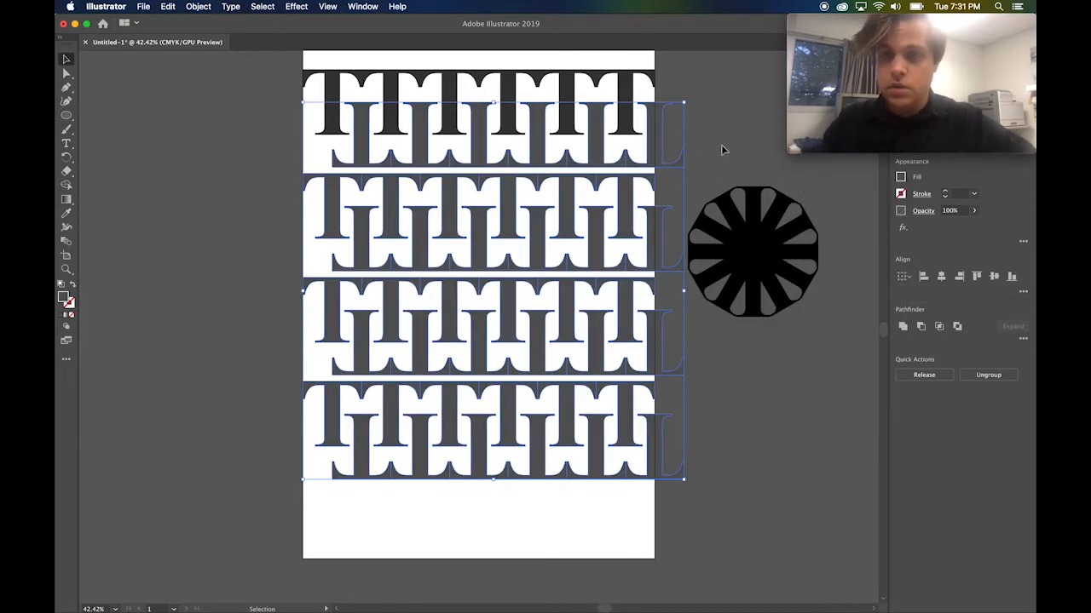
Lighten the fill by one grey swatch from the second pair's upright row downward, and by another from its reflected row downward.
{"action": "left_click", "coordinate": [657, 149], "text": "shift"}
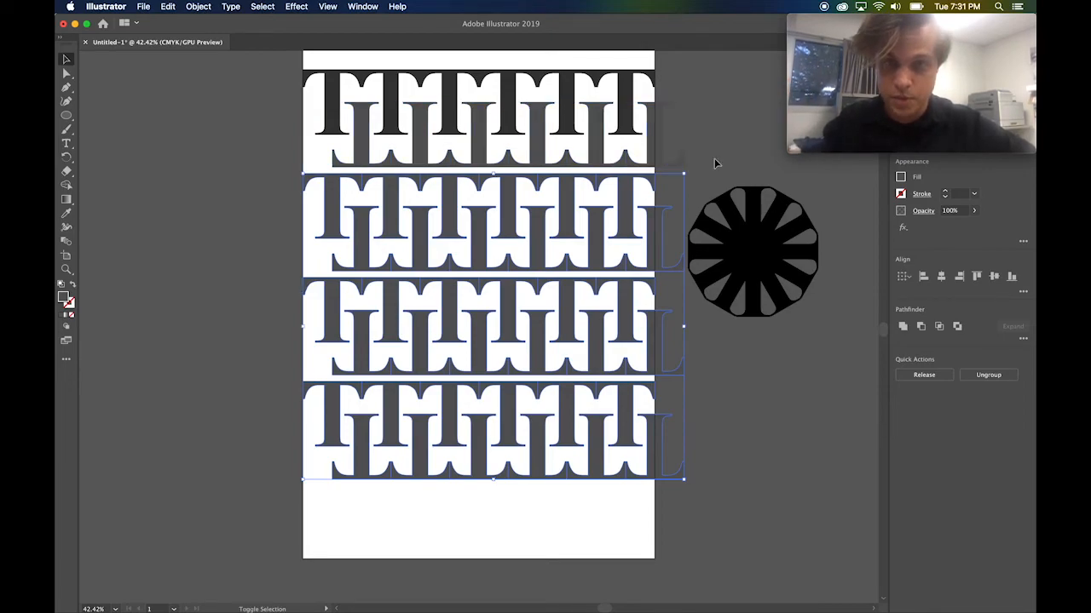
{"action": "left_click", "coordinate": [901, 179]}
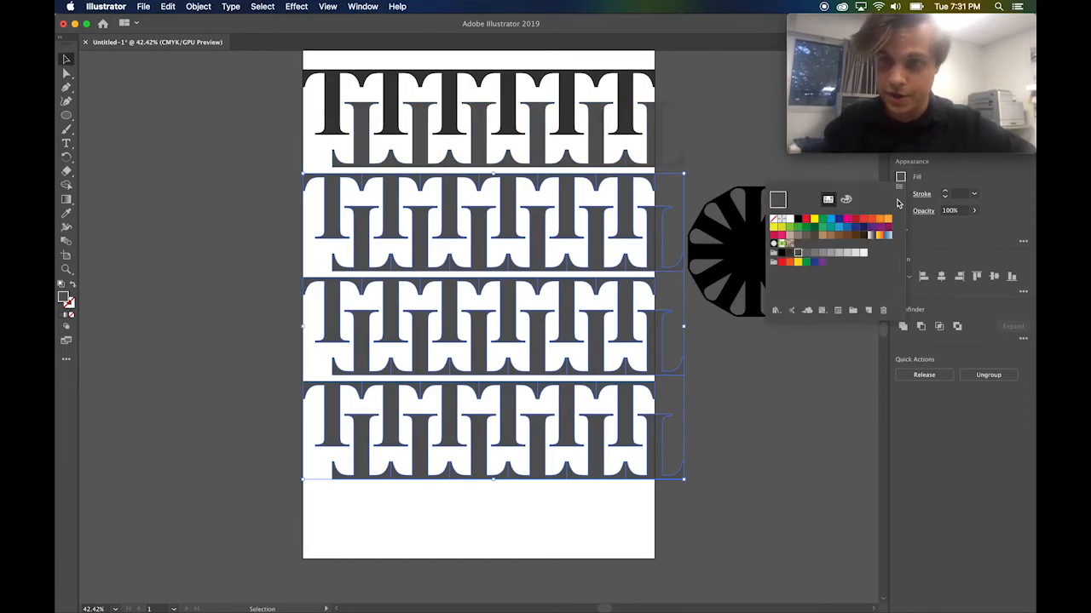
{"action": "left_click", "coordinate": [806, 254]}
{"action": "left_click", "coordinate": [714, 157]}
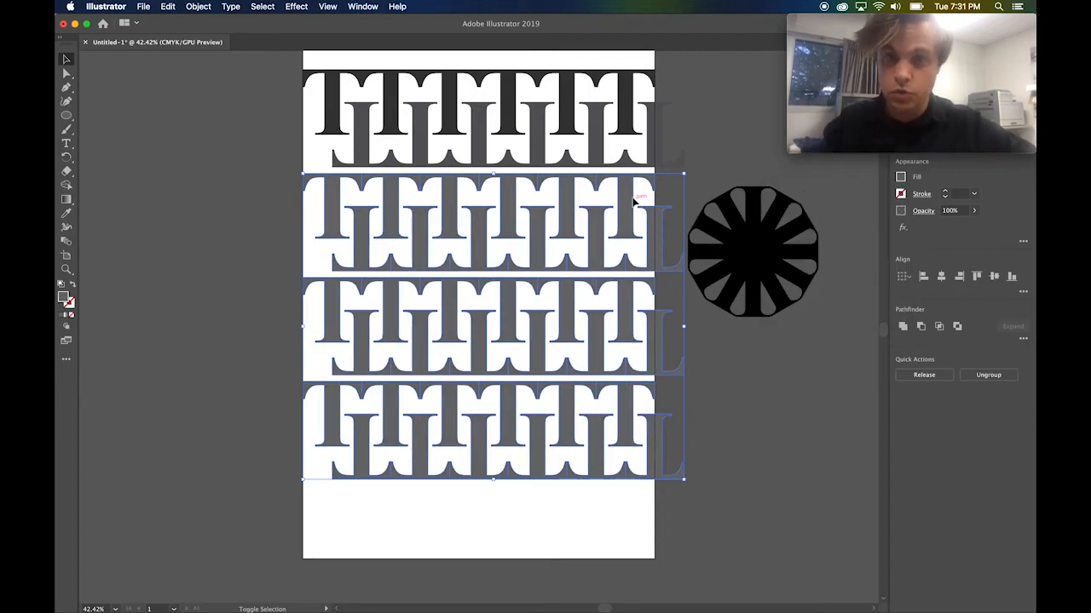
{"action": "left_click", "coordinate": [629, 198], "text": "shift"}
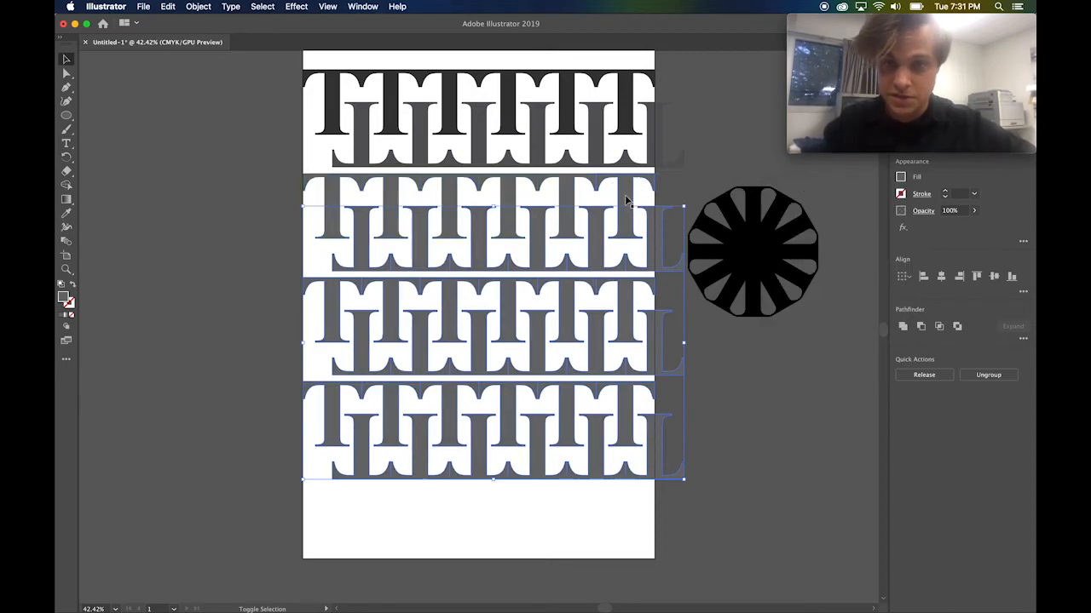
{"action": "left_click", "coordinate": [900, 176]}
{"action": "left_click", "coordinate": [813, 253]}
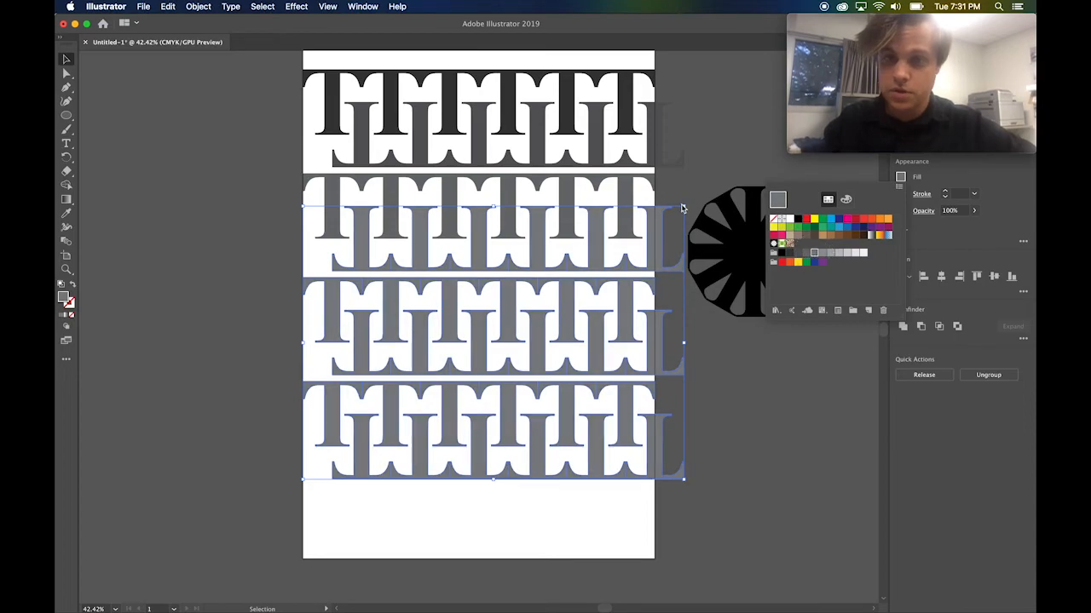
{"action": "left_click", "coordinate": [683, 208]}
Lighten the fill by one grey swatch from the third pair's upright row downward, and by another from its reflected row downward.
{"action": "left_click", "coordinate": [651, 232], "text": "shift"}
{"action": "left_click", "coordinate": [901, 179]}
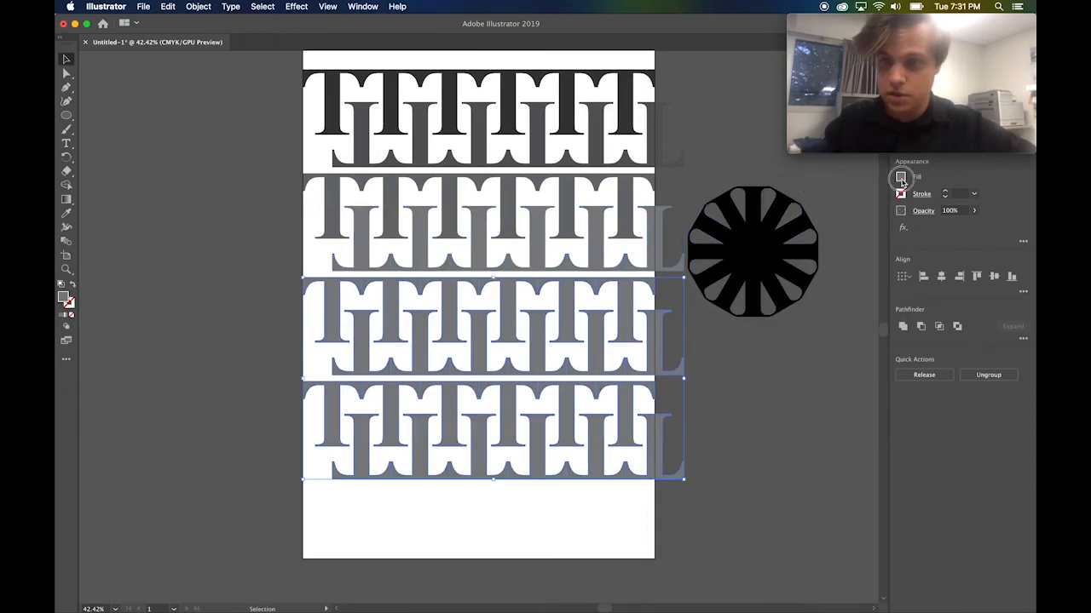
{"action": "left_click", "coordinate": [822, 256]}
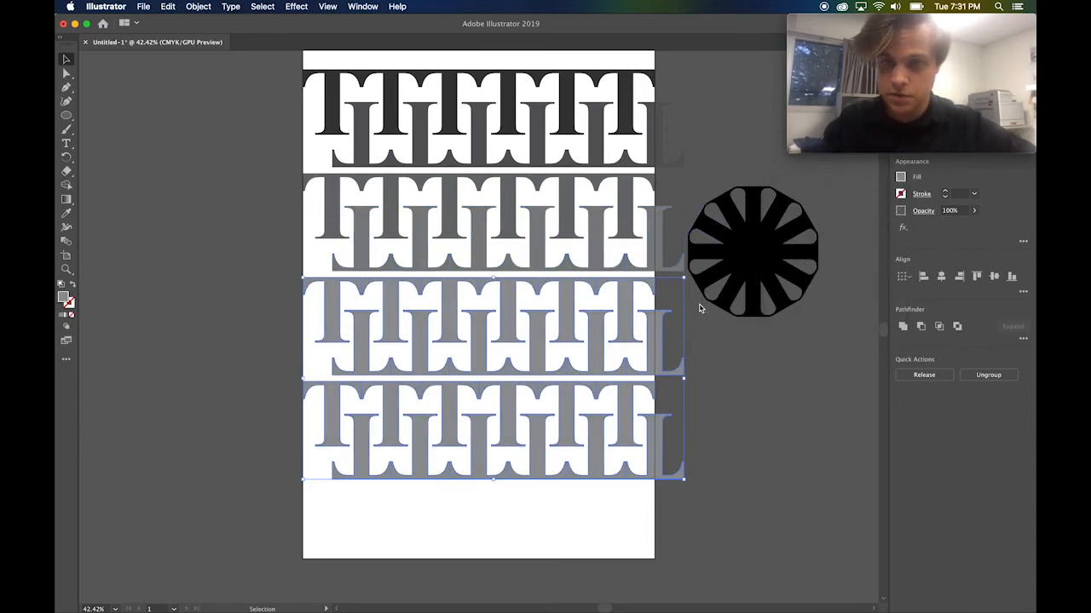
{"action": "left_click", "coordinate": [638, 295], "text": "shift"}
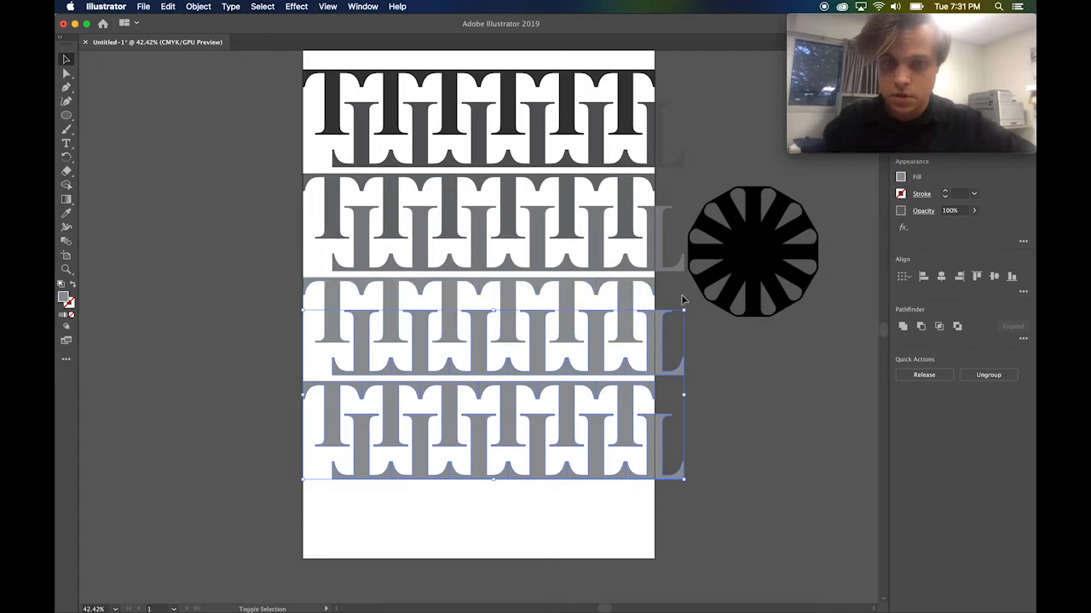
{"action": "left_click", "coordinate": [902, 179]}
{"action": "left_click", "coordinate": [826, 254]}
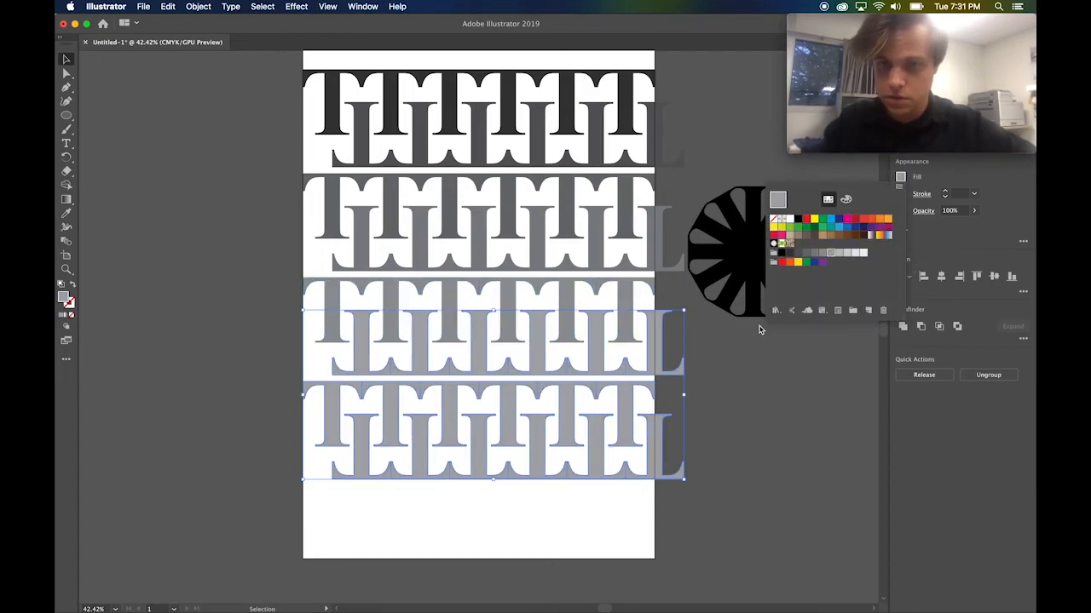
Fill the fourth pair with the next lighter grey swatch, and its reflected row with one grey lighter still.
{"action": "left_click", "coordinate": [662, 338], "text": "shift"}
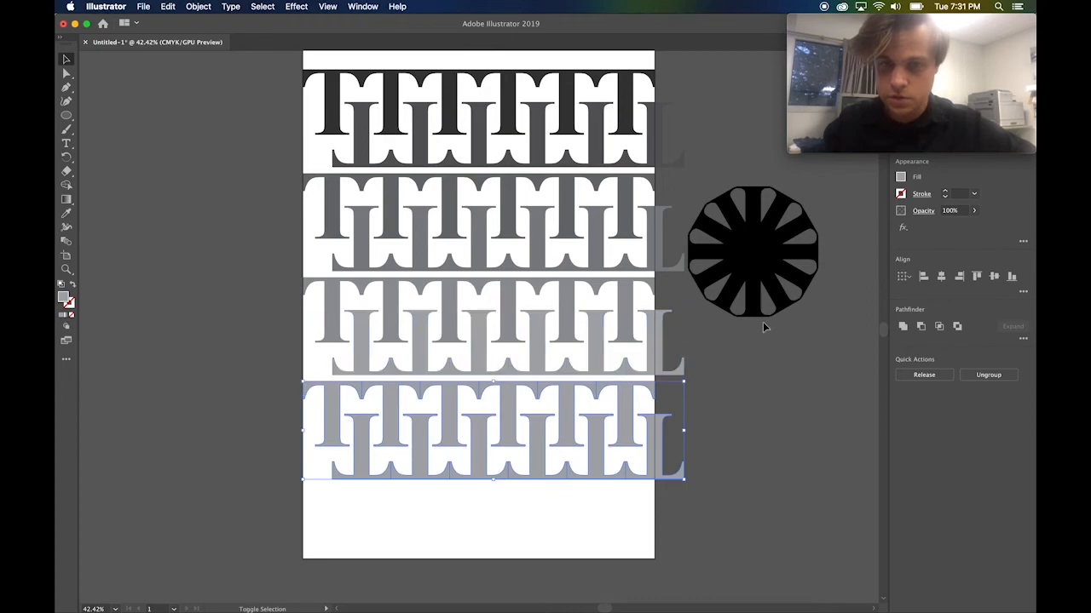
{"action": "left_click", "coordinate": [901, 178]}
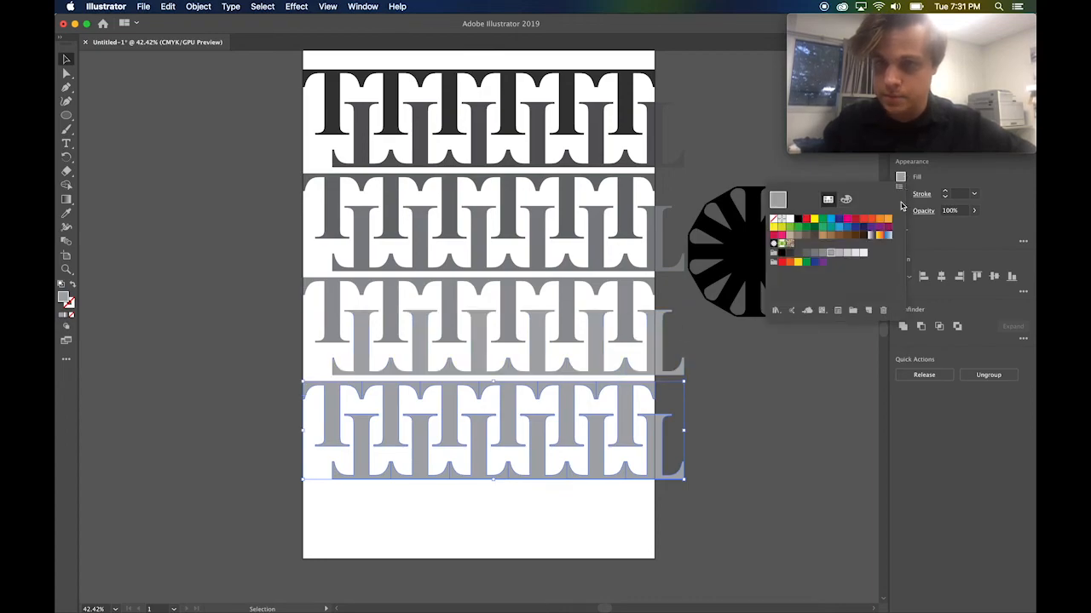
{"action": "left_click", "coordinate": [836, 255]}
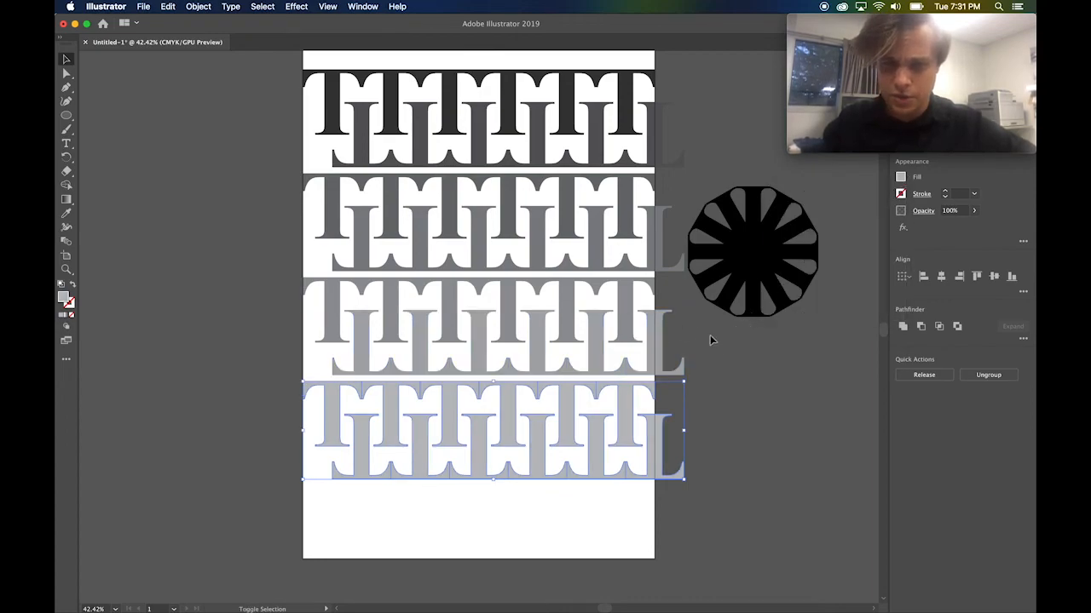
{"action": "left_click", "coordinate": [626, 392], "text": "shift"}
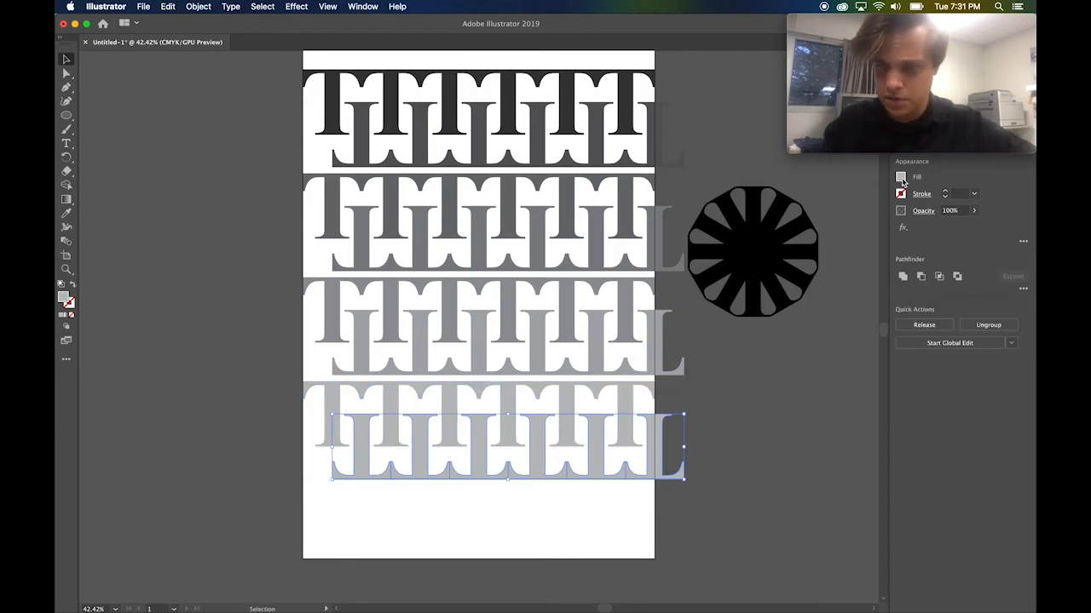
{"action": "left_click", "coordinate": [902, 178]}
{"action": "left_click", "coordinate": [841, 255]}
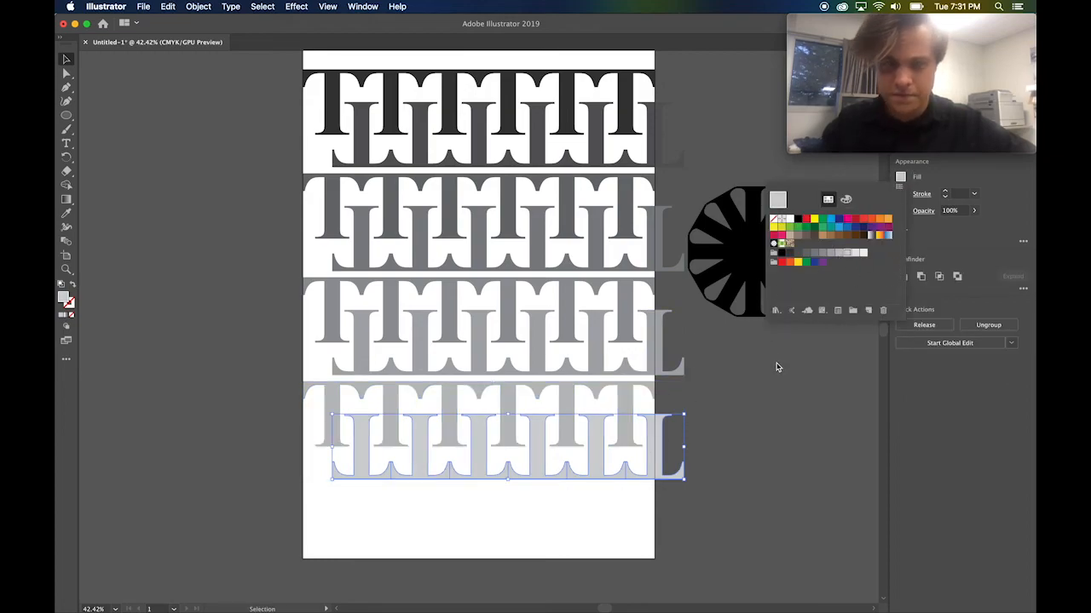